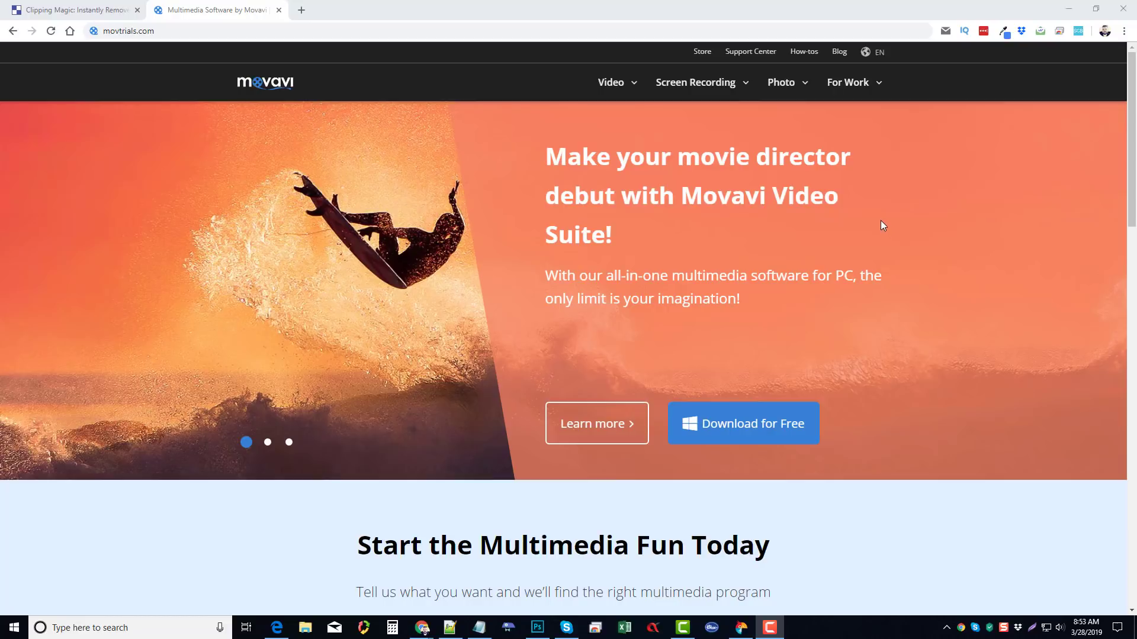
# Browse the Photo, Video and Screen Recording product menus on movavi.com.
pyautogui.moveTo(781, 86)
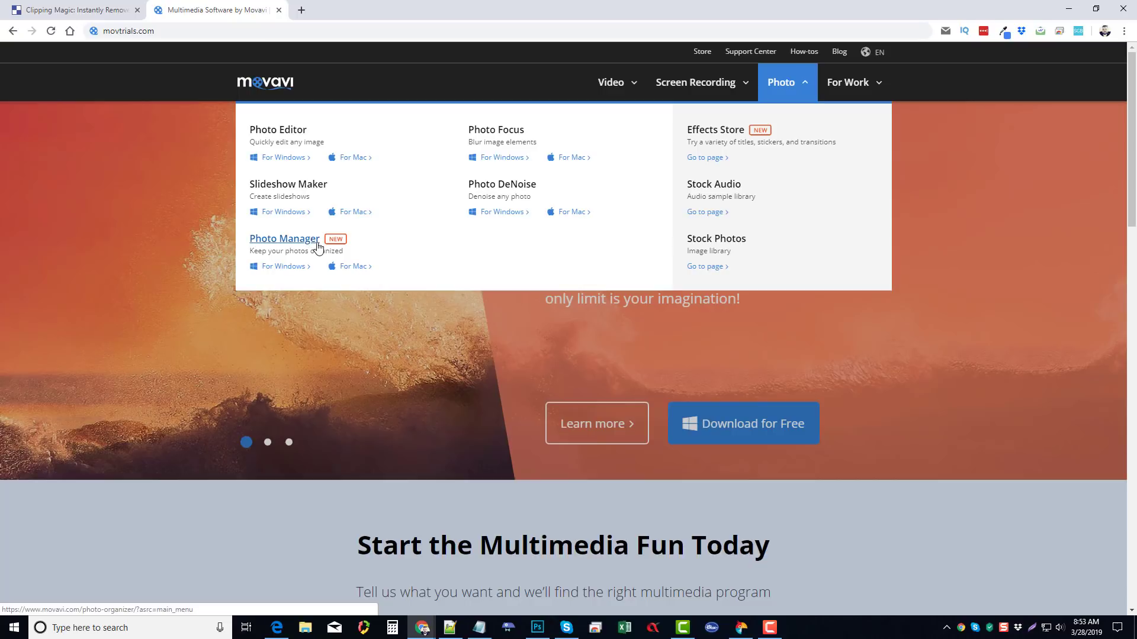
pyautogui.click(613, 88)
pyautogui.click(678, 88)
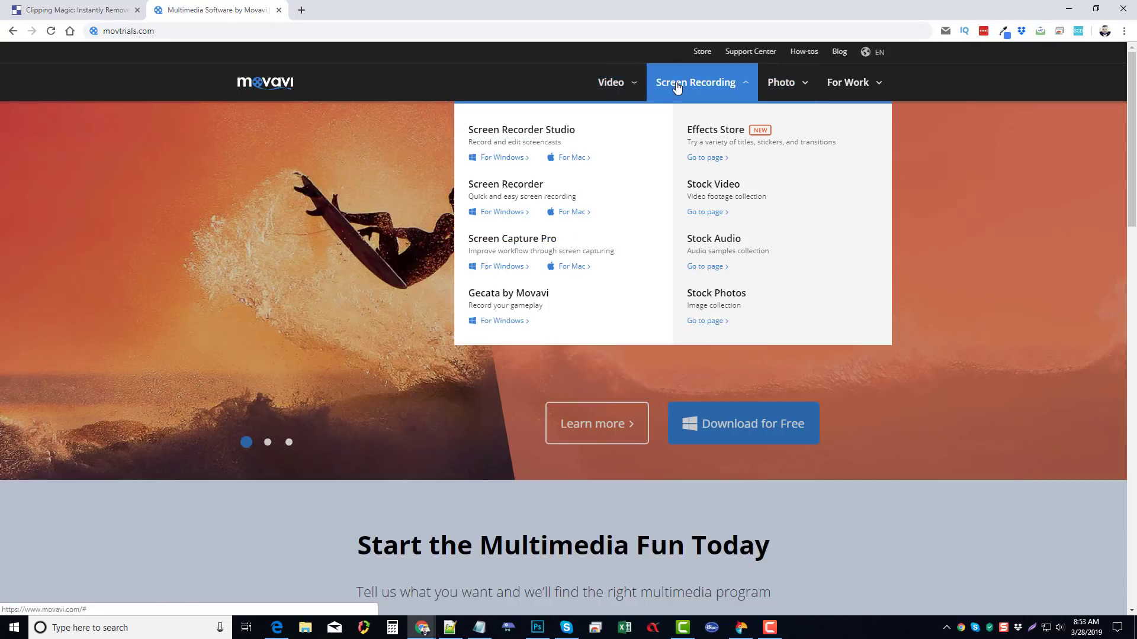
pyautogui.click(781, 89)
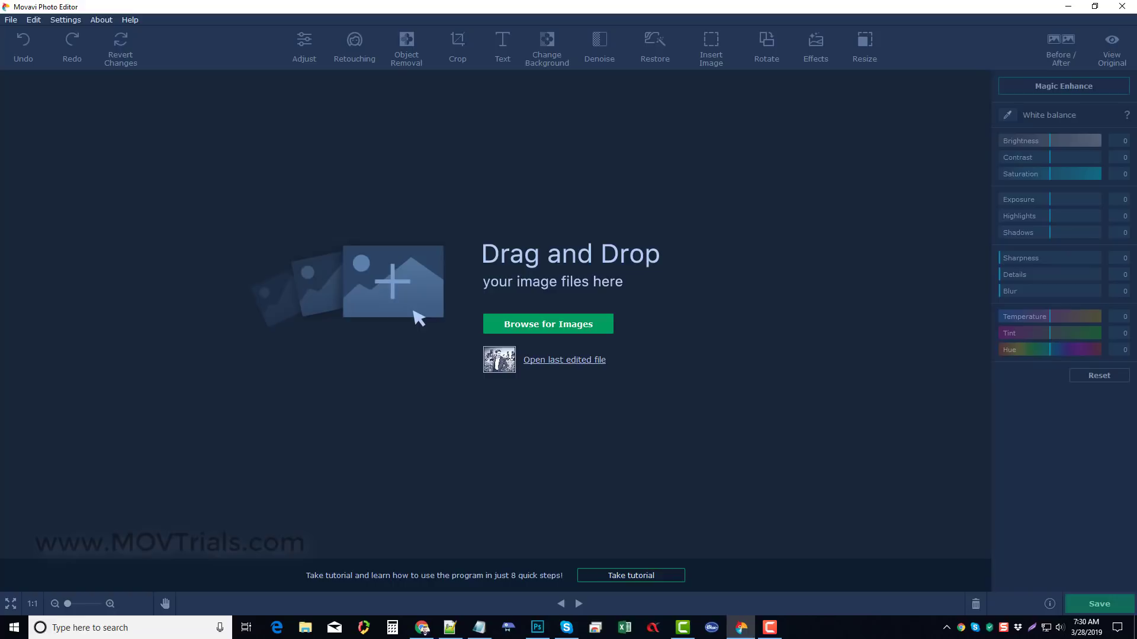
# Open businessman-coat-daylight-832998.jpg from the Pic folder in the editor.
pyautogui.click(542, 327)
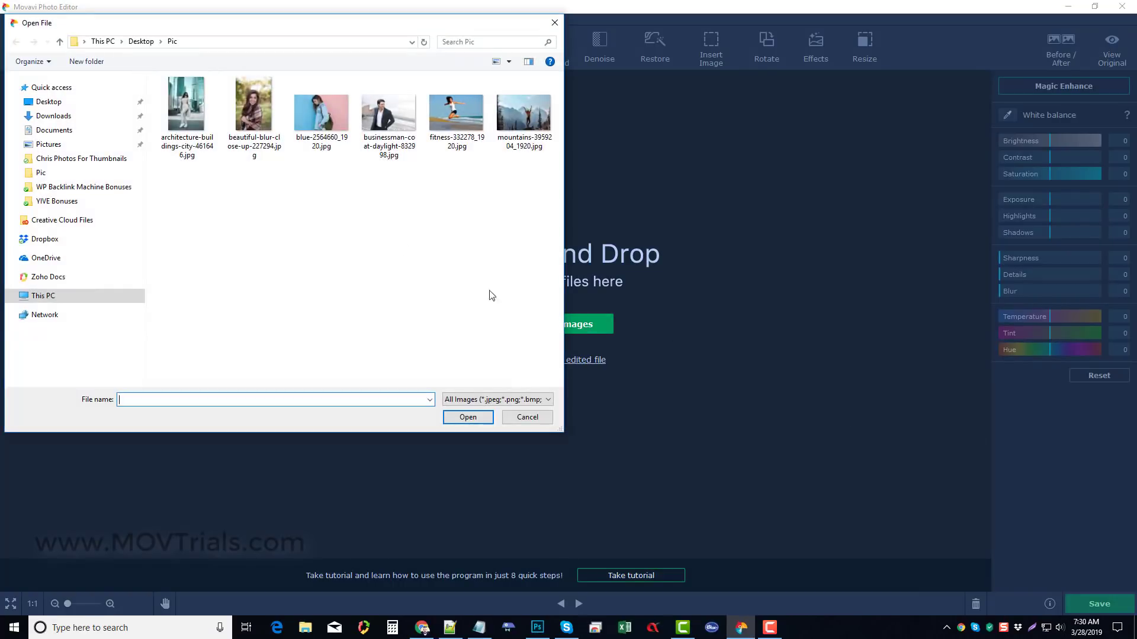
pyautogui.click(386, 117)
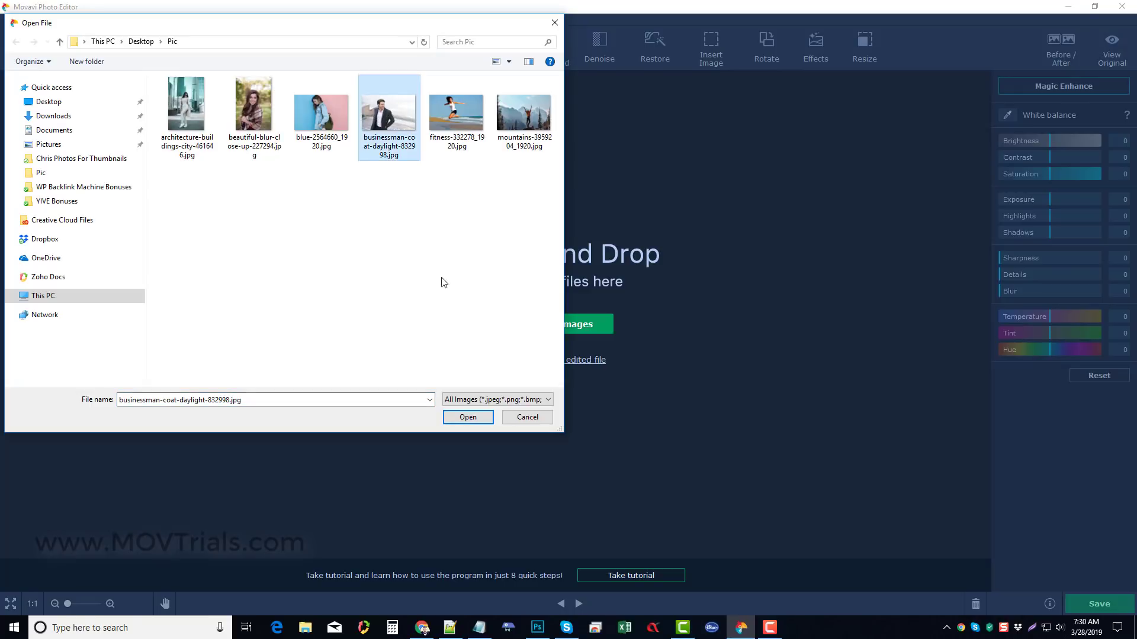
pyautogui.click(467, 418)
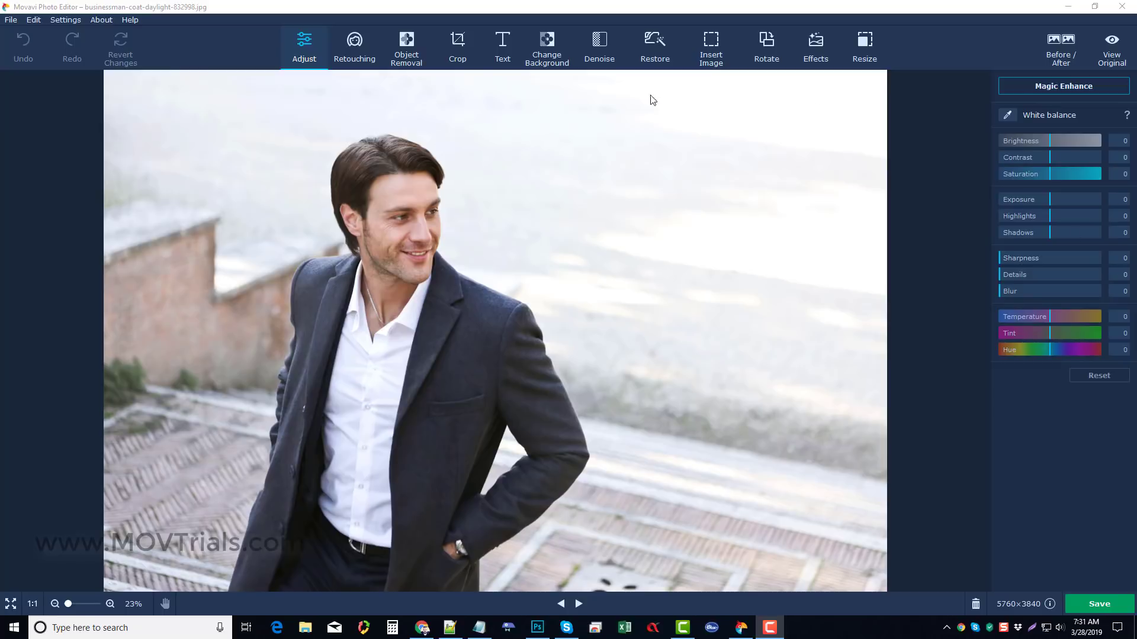
# Start Change Background and permanently dismiss its instructions popup.
pyautogui.click(545, 50)
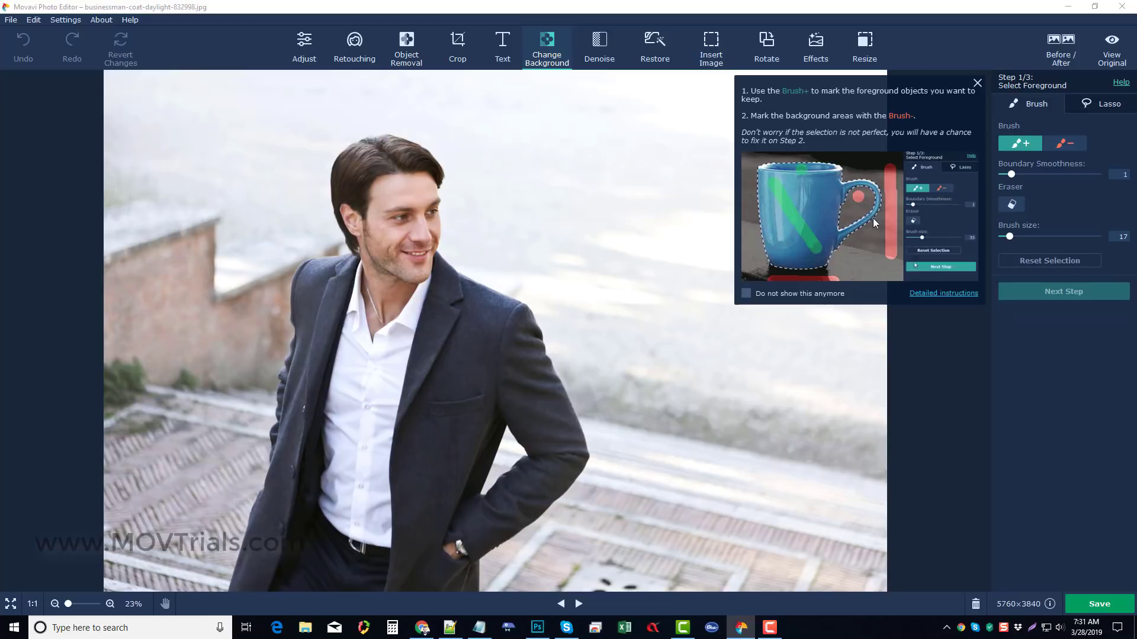
pyautogui.click(745, 293)
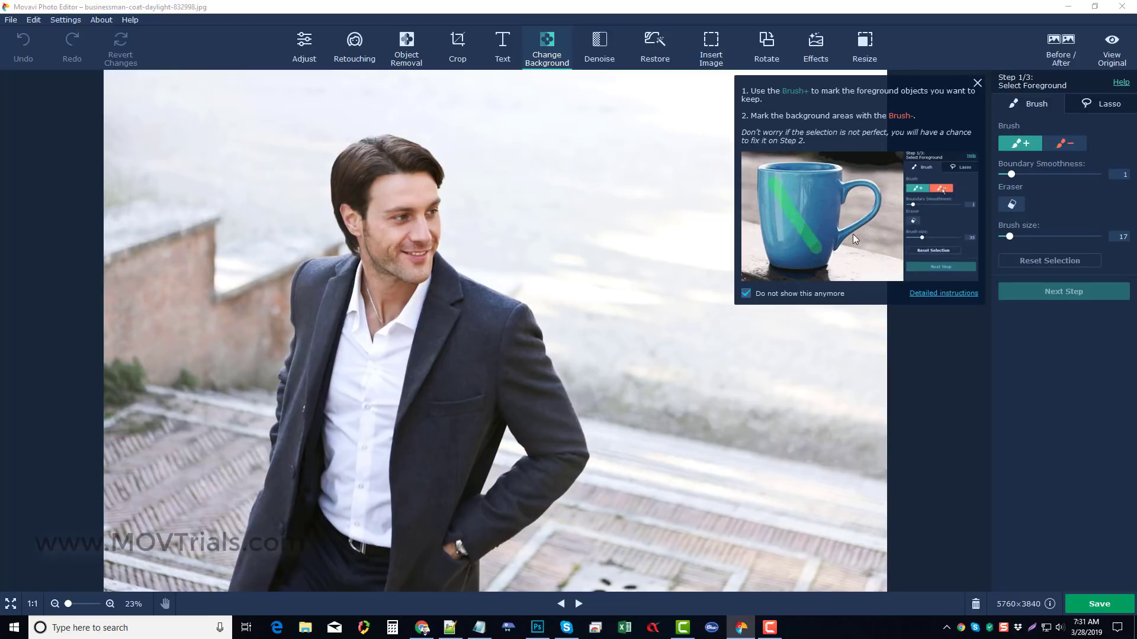
pyautogui.click(977, 83)
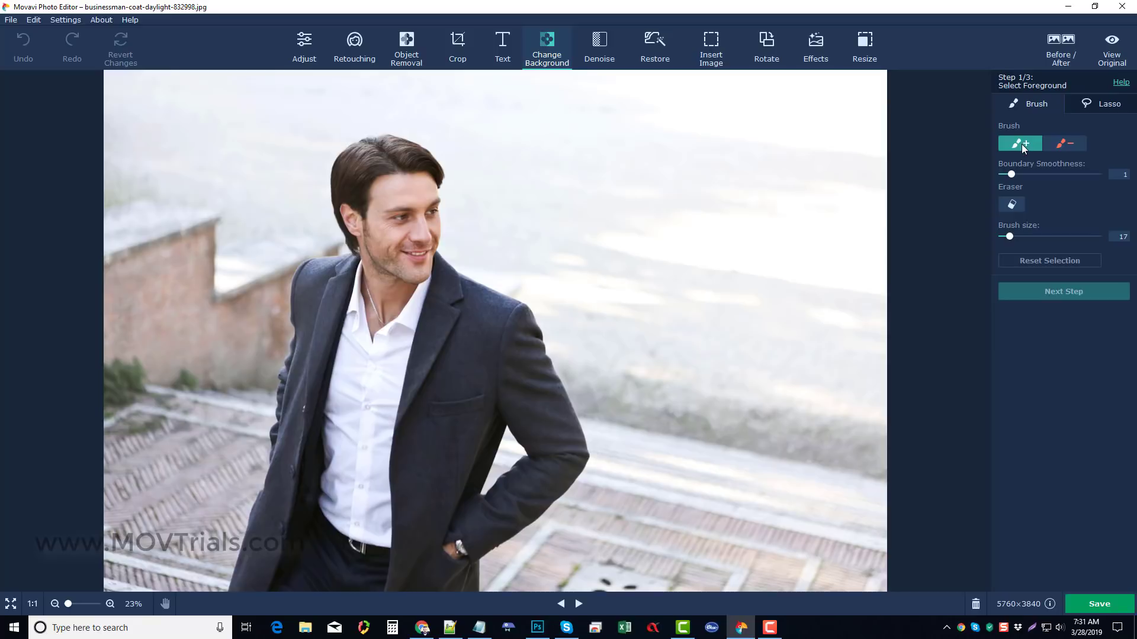
# Enlarge the Brush + size and paint green foreground strokes over the man's head and coat.
pyautogui.click(1069, 143)
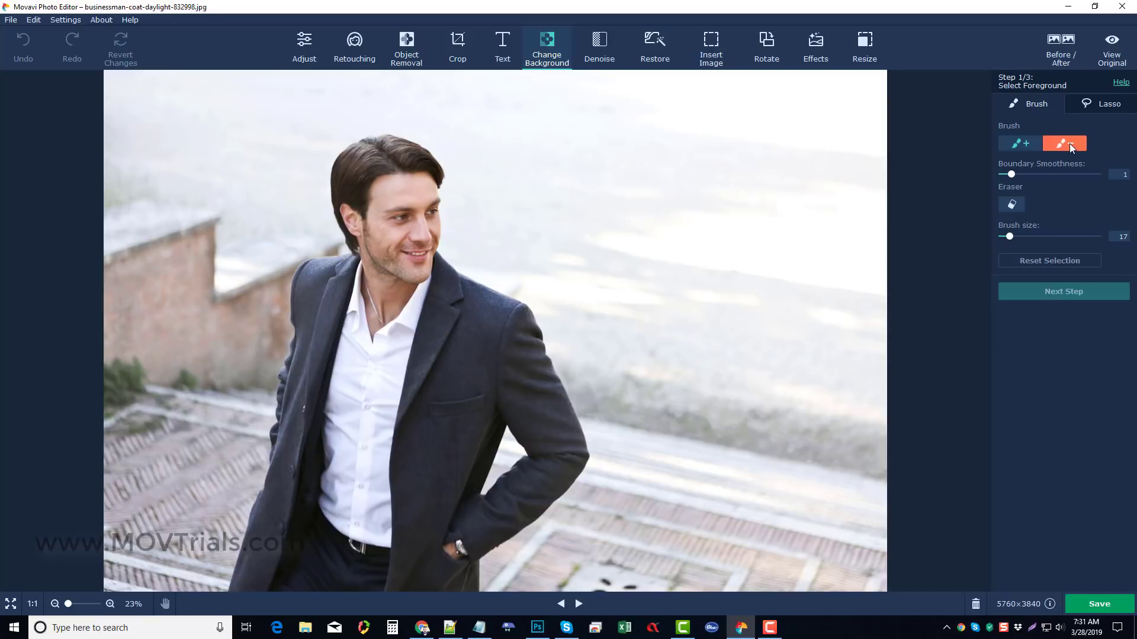
pyautogui.click(1028, 144)
pyautogui.click(1059, 146)
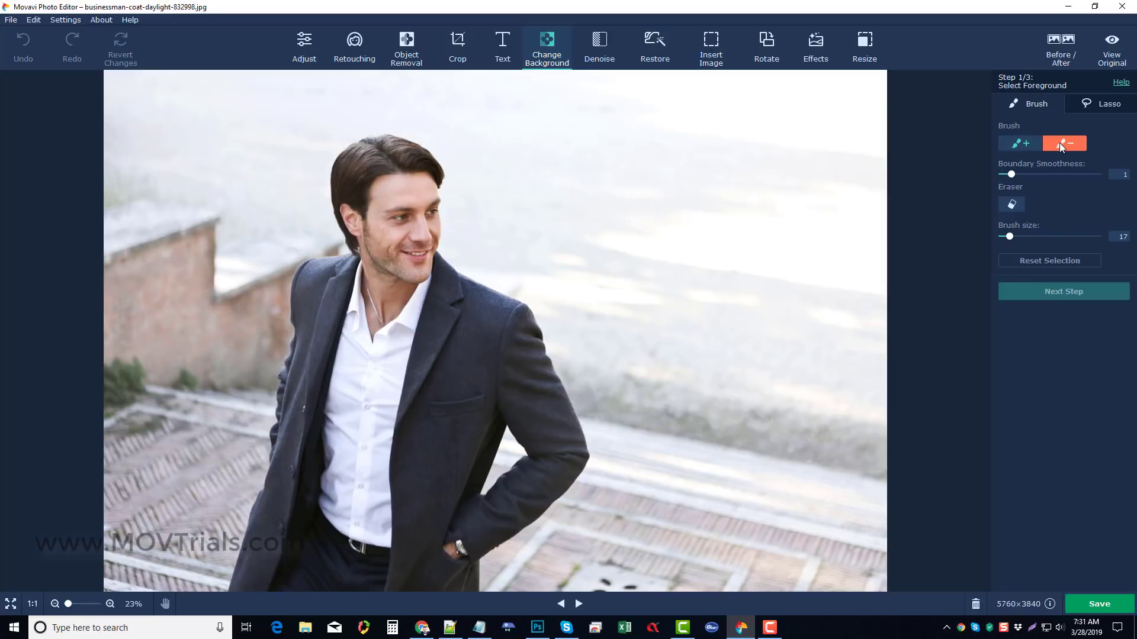
pyautogui.click(1018, 148)
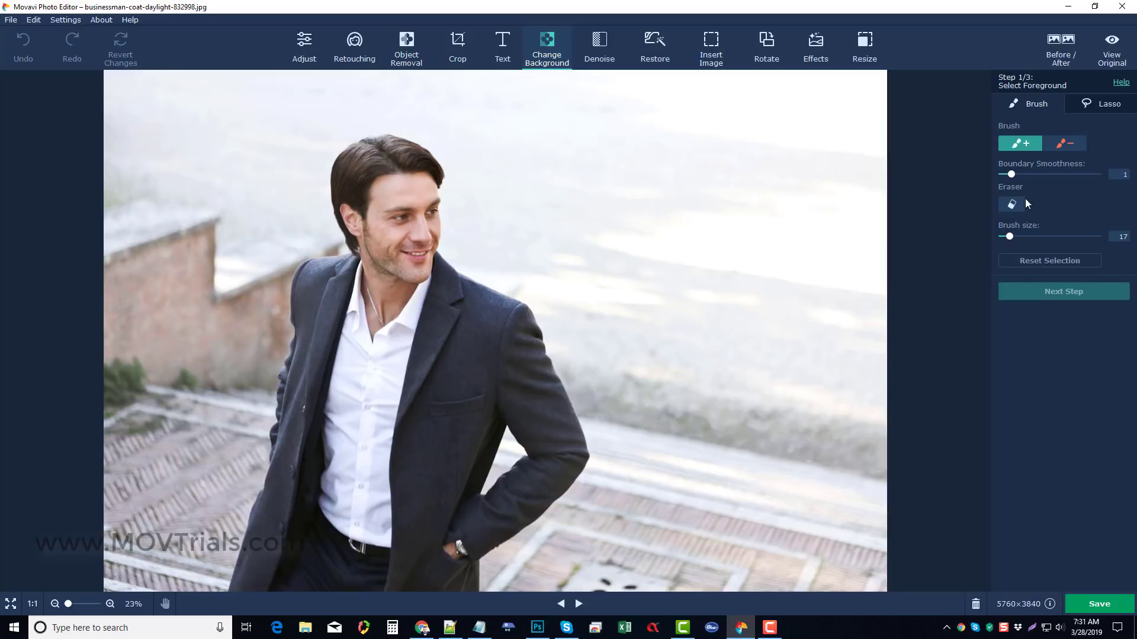
pyautogui.moveTo(1010, 236); pyautogui.dragTo(1024, 235)
pyautogui.moveTo(416, 158)
pyautogui.mouseDown()
pyautogui.moveTo(349, 168)
pyautogui.moveTo(363, 266)
pyautogui.moveTo(308, 276)
pyautogui.moveTo(284, 483)
pyautogui.moveTo(254, 574)
pyautogui.moveTo(456, 580)
pyautogui.moveTo(472, 524)
pyautogui.moveTo(547, 475)
pyautogui.moveTo(559, 436)
pyautogui.moveTo(510, 318)
pyautogui.moveTo(466, 300)
pyautogui.moveTo(424, 261)
pyautogui.moveTo(418, 169)
pyautogui.mouseUp()
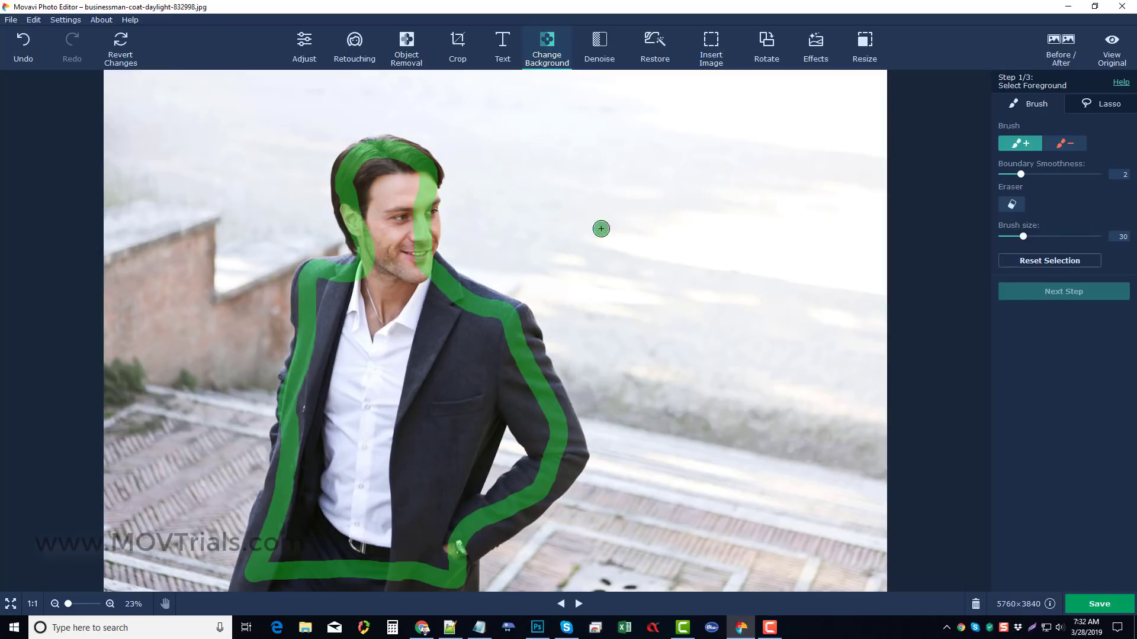
pyautogui.click(770, 628)
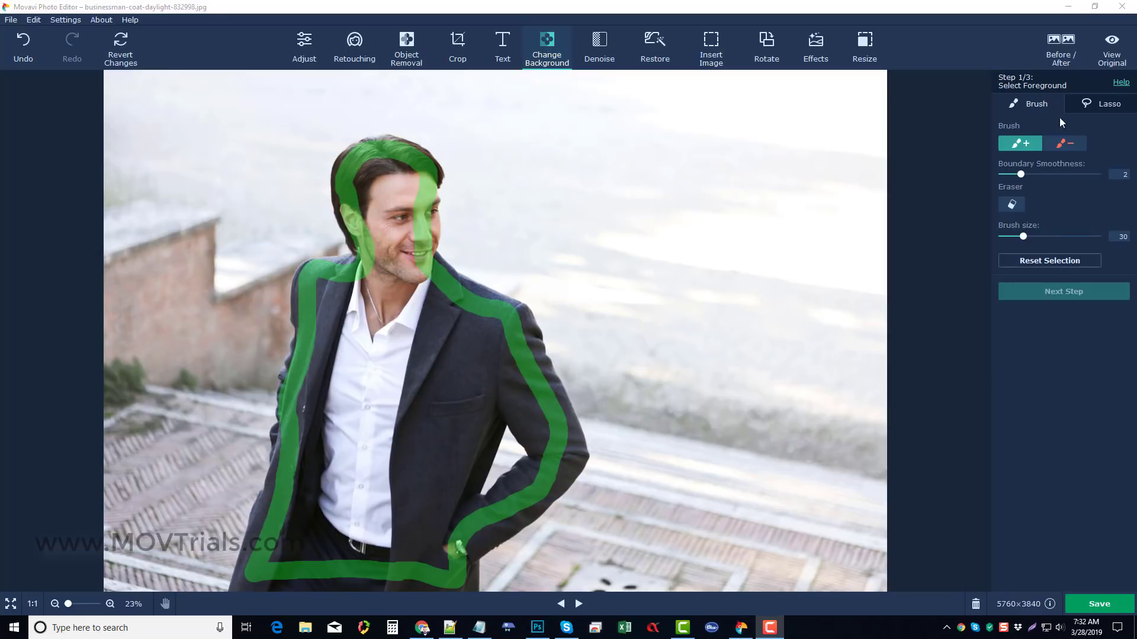
# Paint red background strokes around the man, then a finer one in the gap by his elbow.
pyautogui.click(1064, 143)
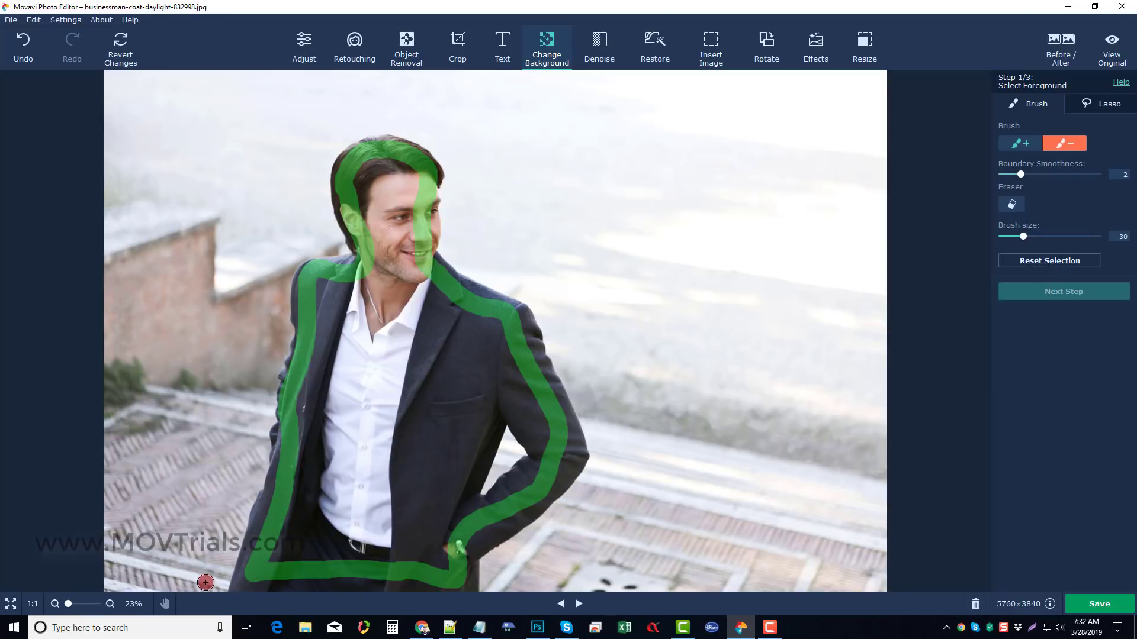
pyautogui.moveTo(206, 582)
pyautogui.mouseDown()
pyautogui.moveTo(277, 261)
pyautogui.moveTo(303, 223)
pyautogui.moveTo(319, 132)
pyautogui.moveTo(353, 95)
pyautogui.moveTo(425, 101)
pyautogui.moveTo(451, 132)
pyautogui.moveTo(479, 248)
pyautogui.moveTo(526, 272)
pyautogui.moveTo(584, 328)
pyautogui.moveTo(615, 461)
pyautogui.moveTo(578, 518)
pyautogui.moveTo(511, 587)
pyautogui.mouseUp()
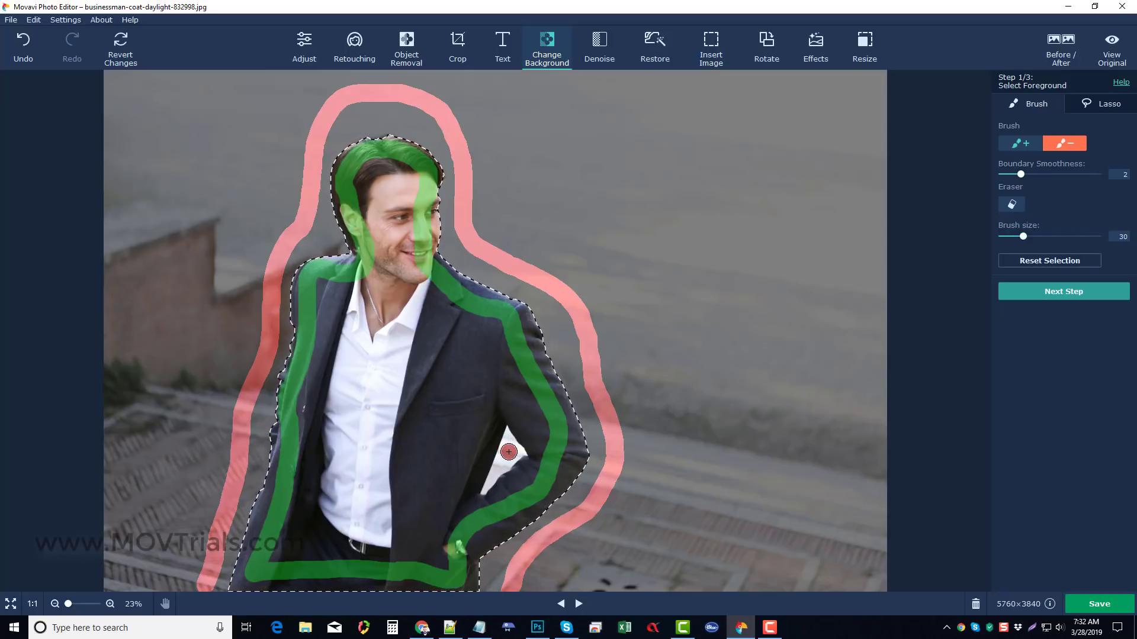
pyautogui.moveTo(1024, 237); pyautogui.dragTo(1011, 238)
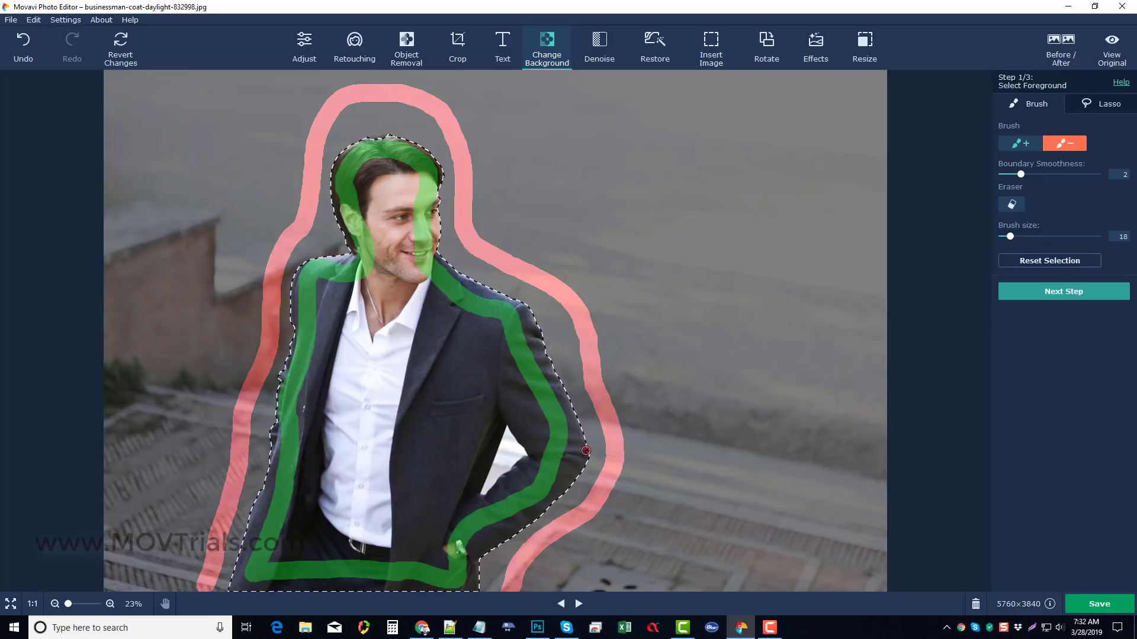
pyautogui.moveTo(511, 448); pyautogui.dragTo(503, 467)
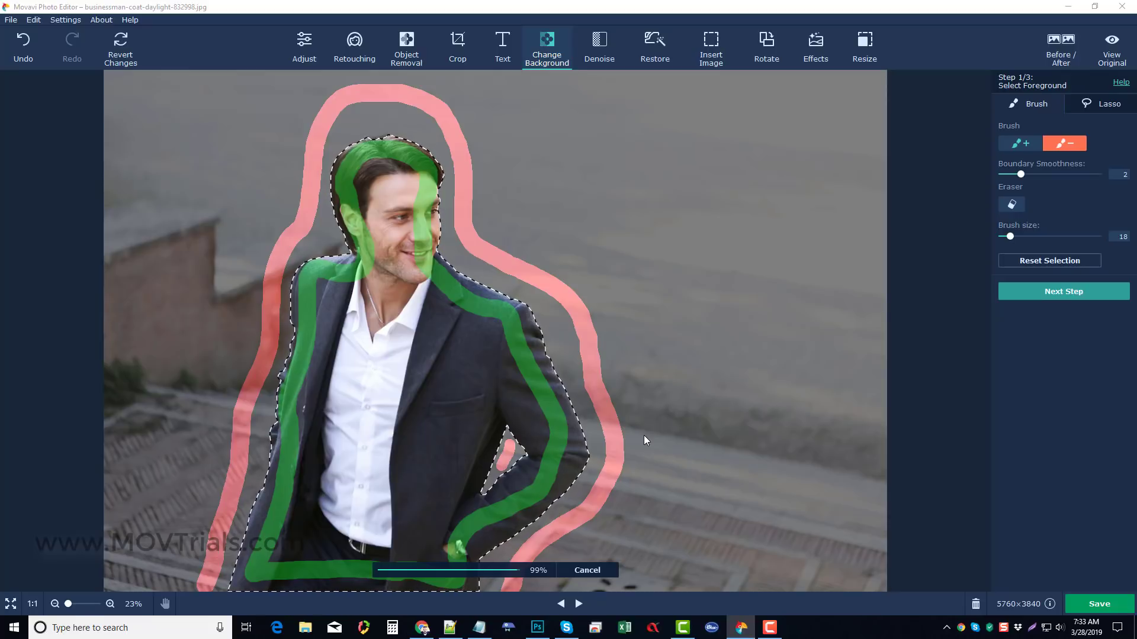
# Advance to edge refinement and fill the gaps along the top of the man's hair with the Mask Brush.
pyautogui.click(1072, 293)
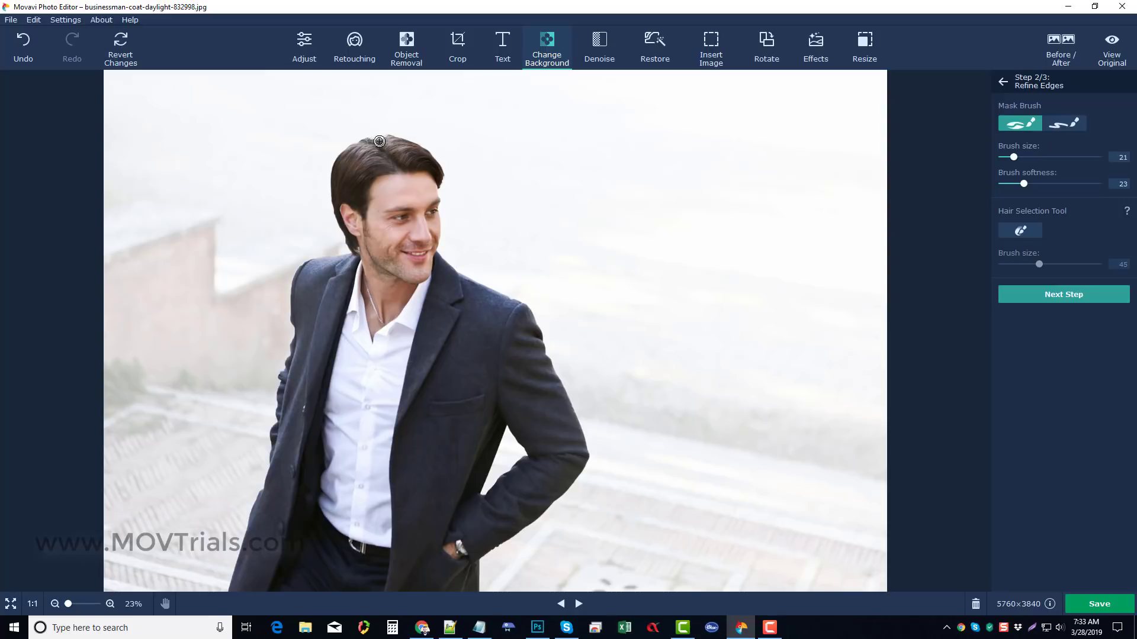
pyautogui.scroll(1, 364, 131)
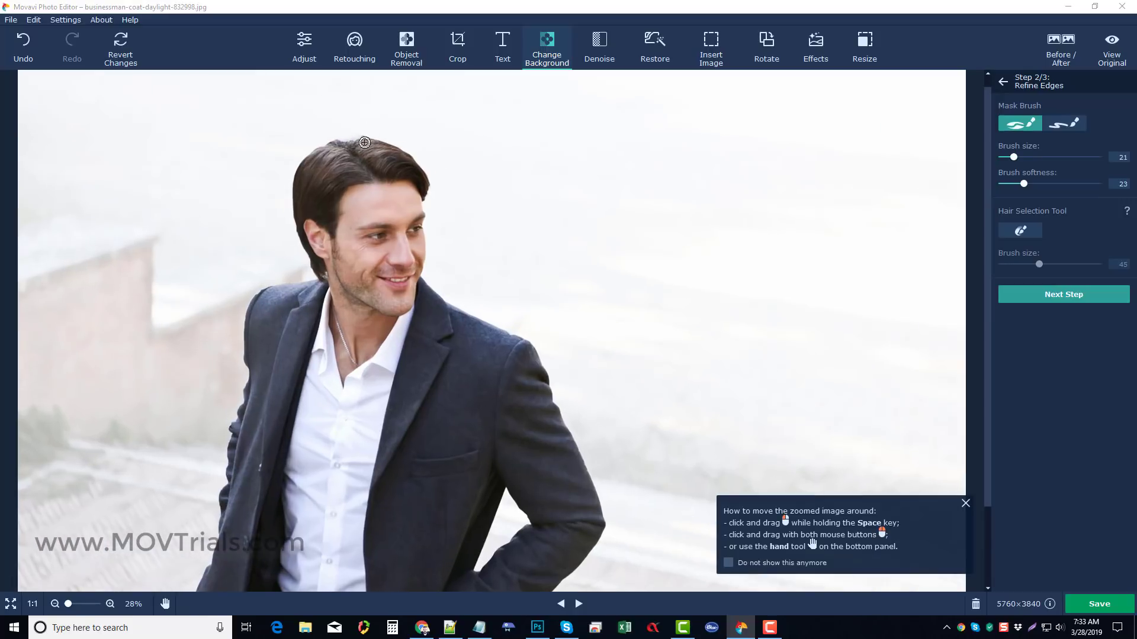
pyautogui.scroll(1, 332, 125)
pyautogui.scroll(3, 331, 126)
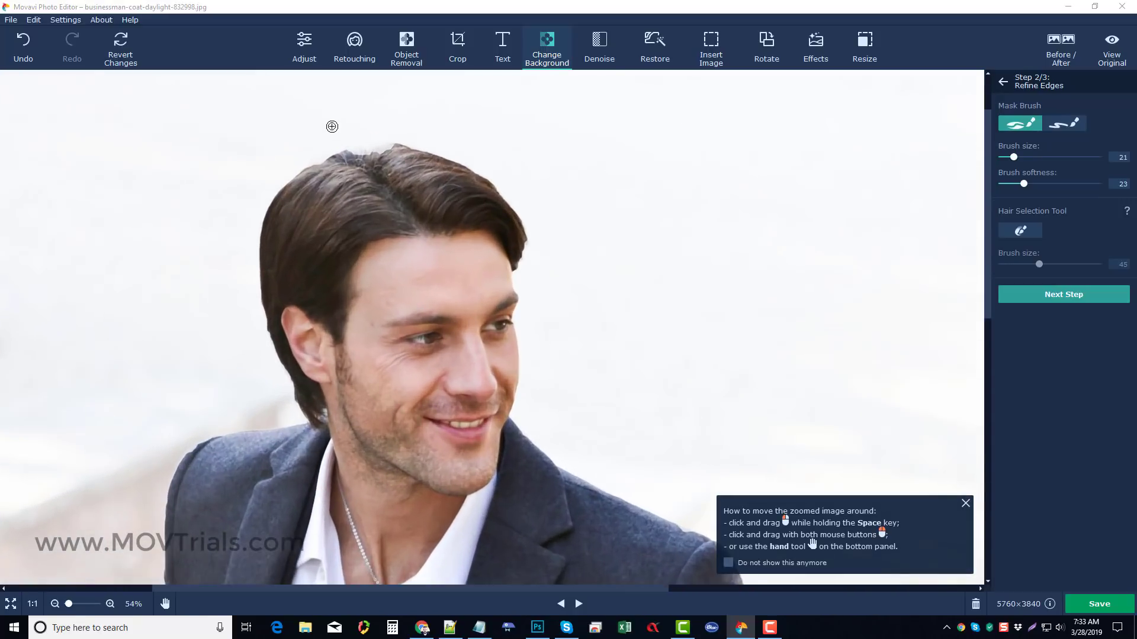
pyautogui.scroll(2, 332, 126)
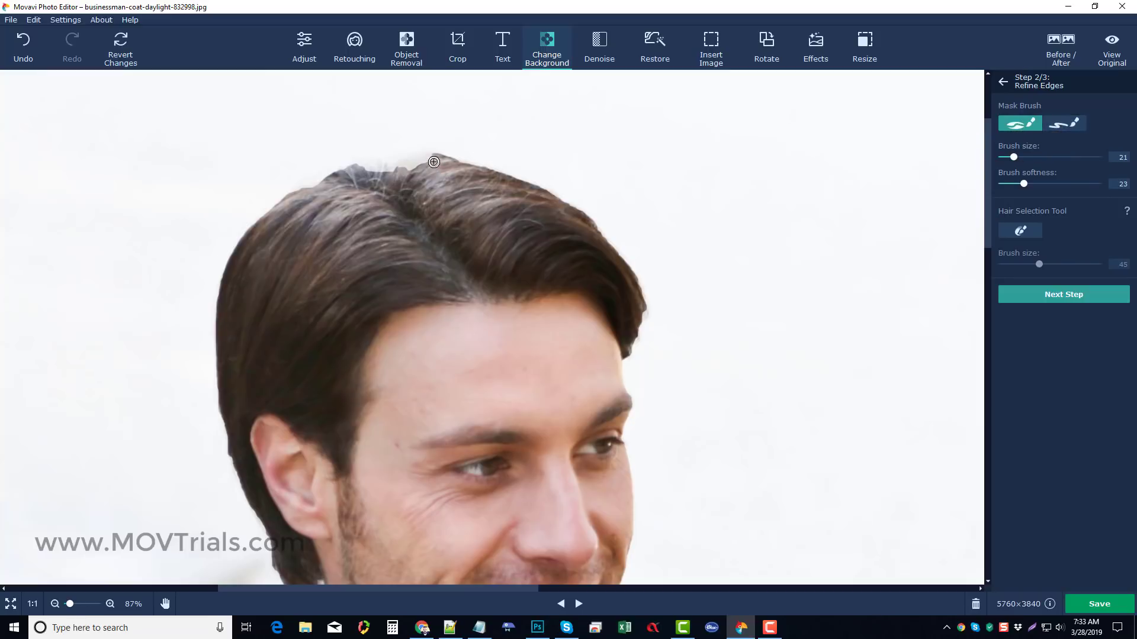
pyautogui.moveTo(401, 165)
pyautogui.mouseDown()
pyautogui.moveTo(427, 158)
pyautogui.moveTo(362, 169)
pyautogui.moveTo(426, 155)
pyautogui.moveTo(359, 165)
pyautogui.moveTo(429, 156)
pyautogui.mouseUp()
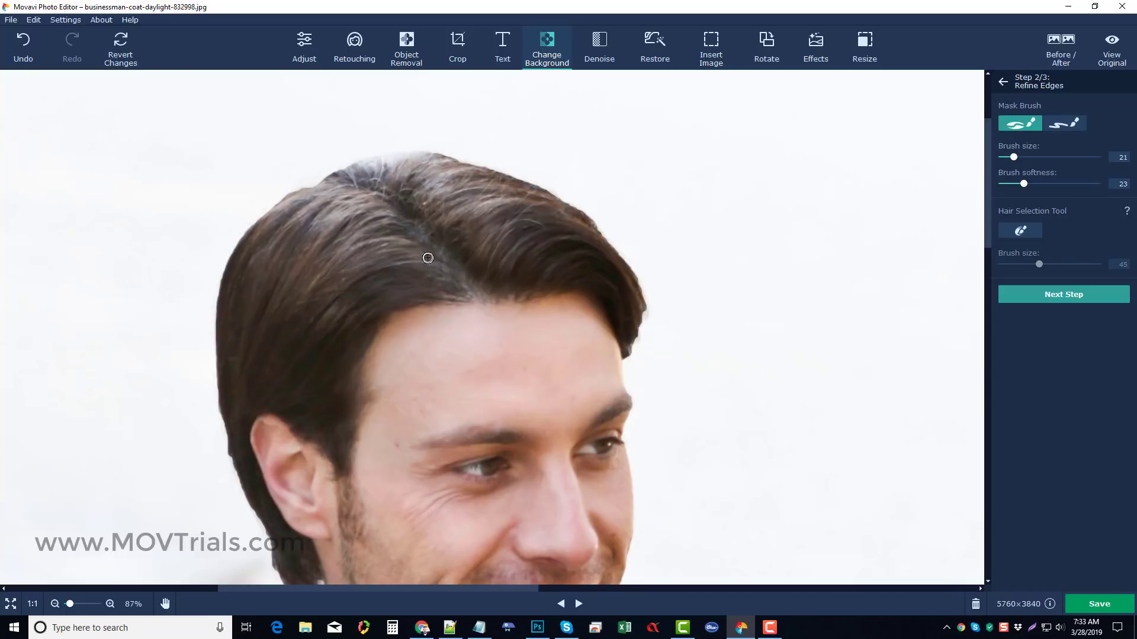
pyautogui.moveTo(320, 181)
pyautogui.mouseDown()
pyautogui.moveTo(303, 193)
pyautogui.moveTo(329, 176)
pyautogui.moveTo(307, 183)
pyautogui.moveTo(393, 190)
pyautogui.mouseUp()
pyautogui.scroll(-3, 479, 347)
pyautogui.scroll(-5, 547, 455)
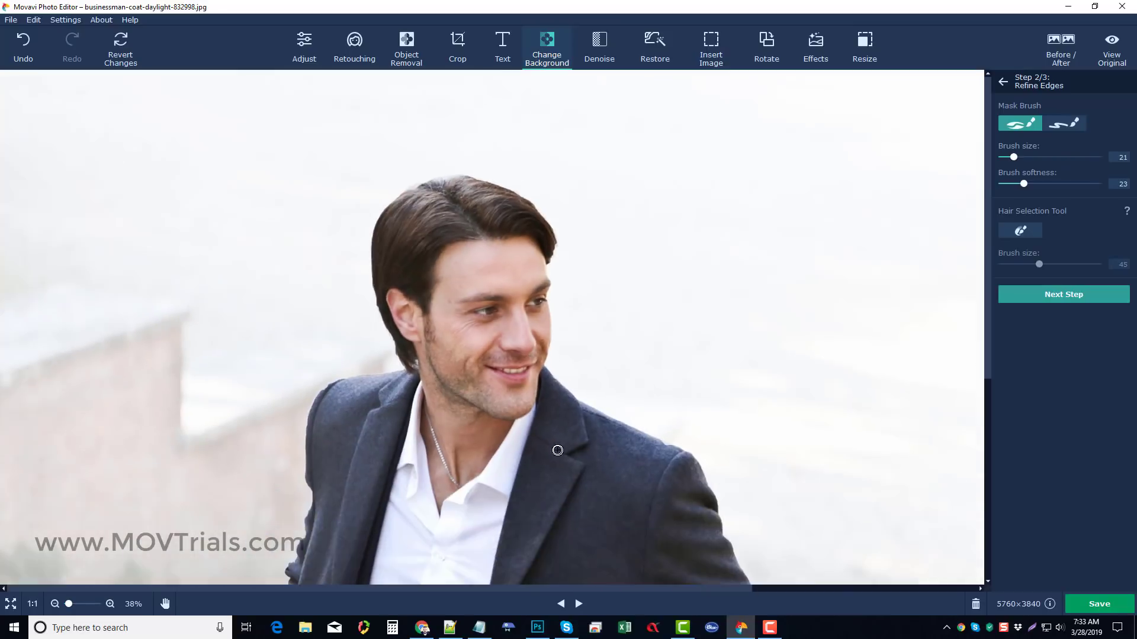
pyautogui.scroll(-2, 474, 471)
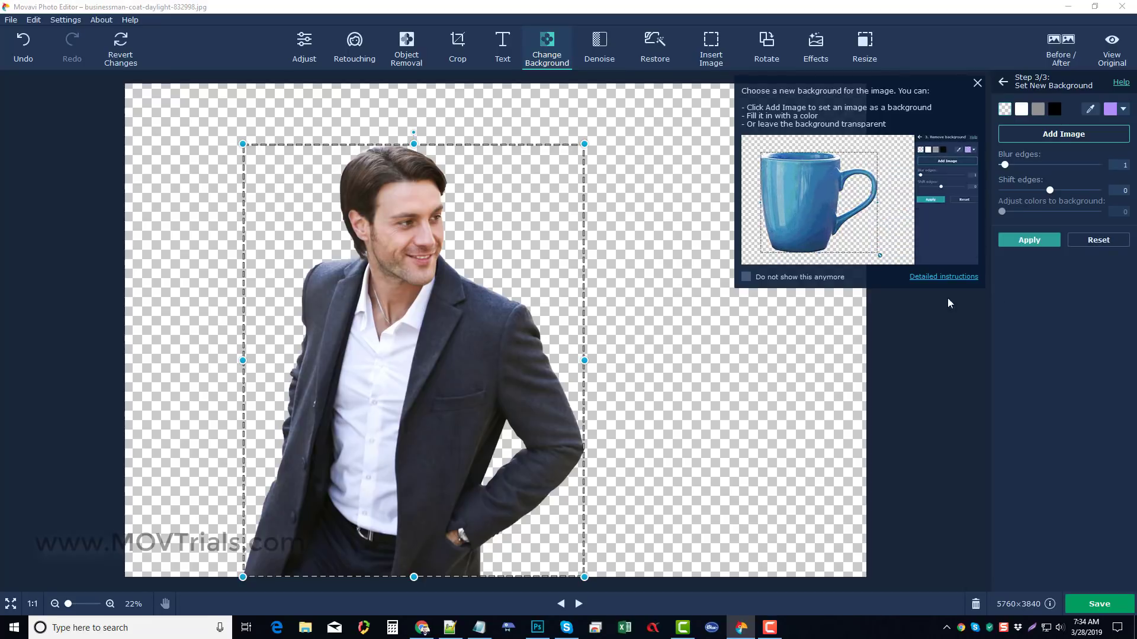
# Dismiss the Set New Background help popup with Esc.
pyautogui.press('Escape')
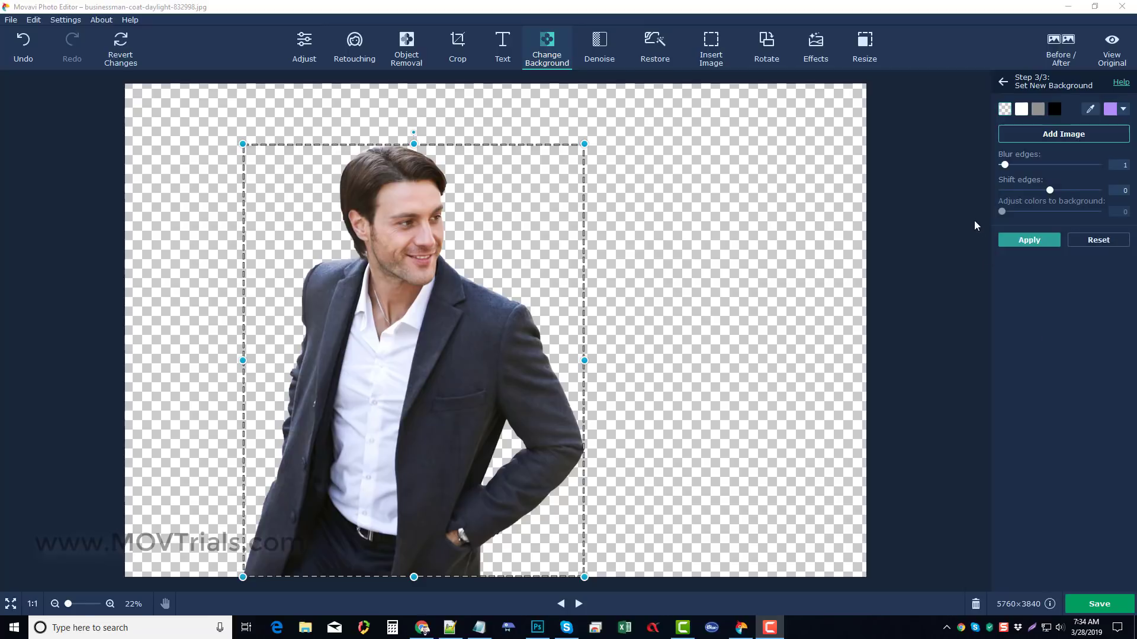
# Choose the night city skyline background and shrink the man within the scene.
pyautogui.click(1054, 138)
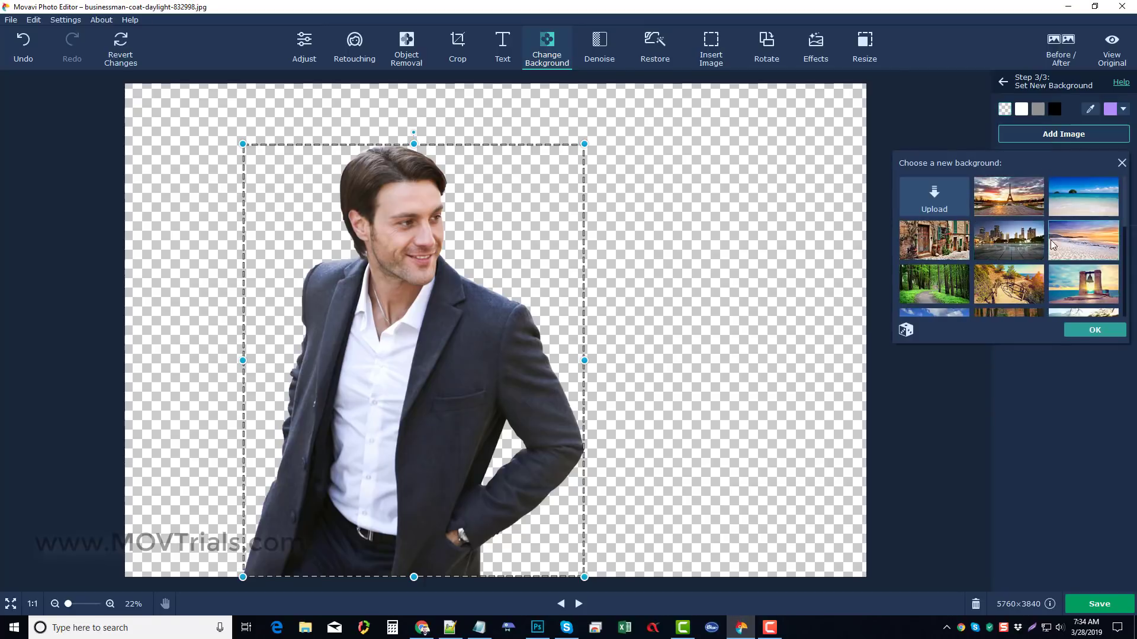
pyautogui.click(1011, 243)
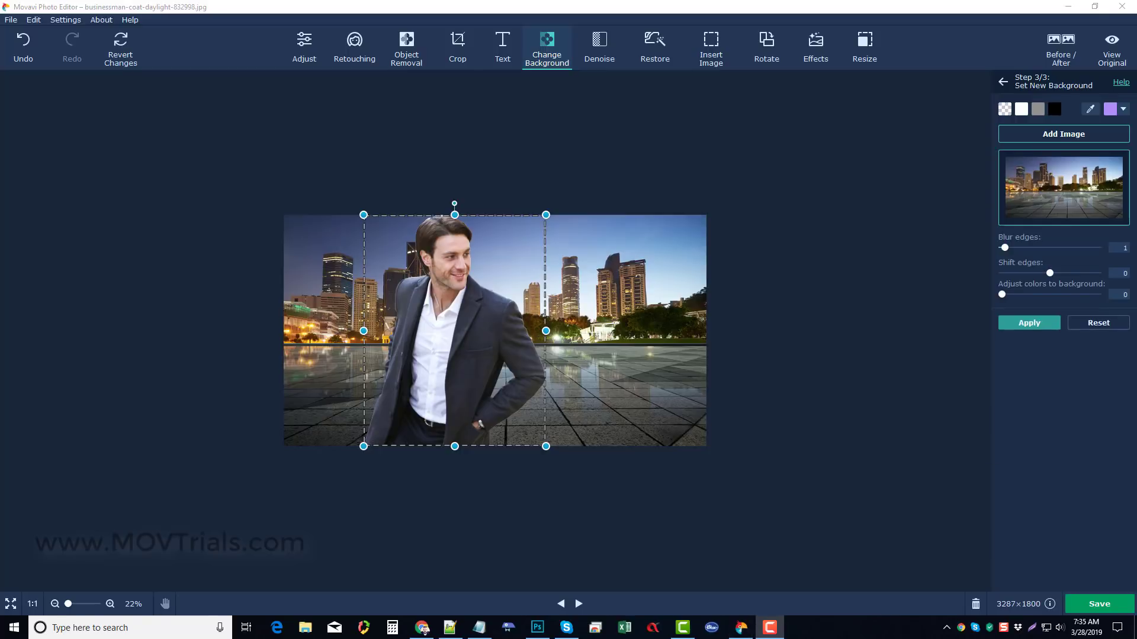
pyautogui.click(373, 223)
pyautogui.moveTo(365, 217); pyautogui.dragTo(399, 261)
pyautogui.scroll(5, 402, 312)
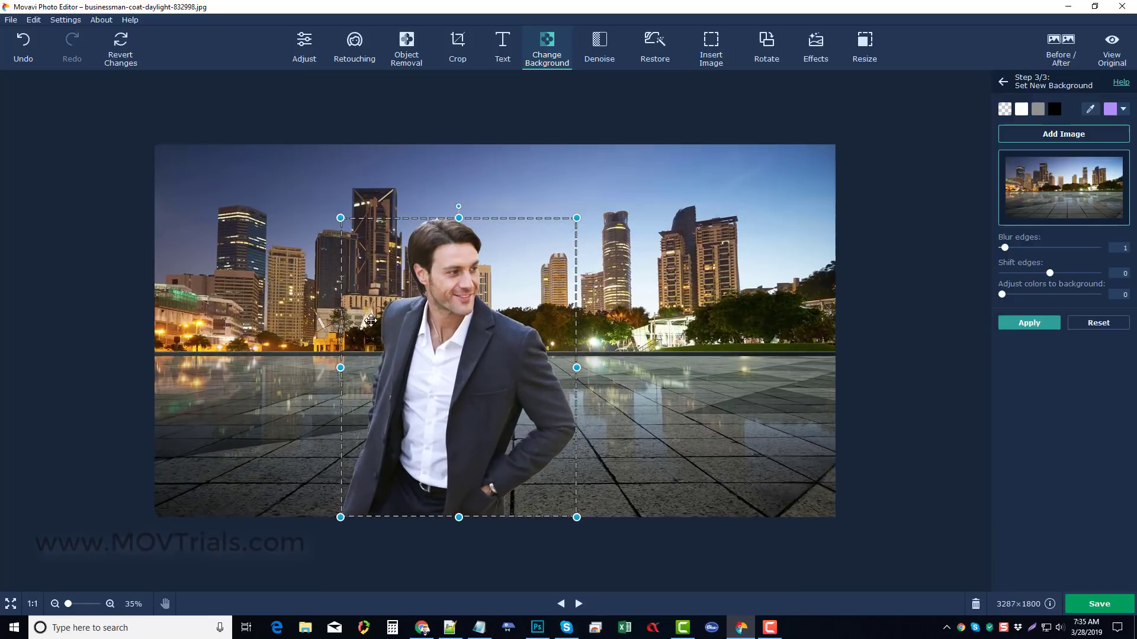
pyautogui.scroll(2, 370, 320)
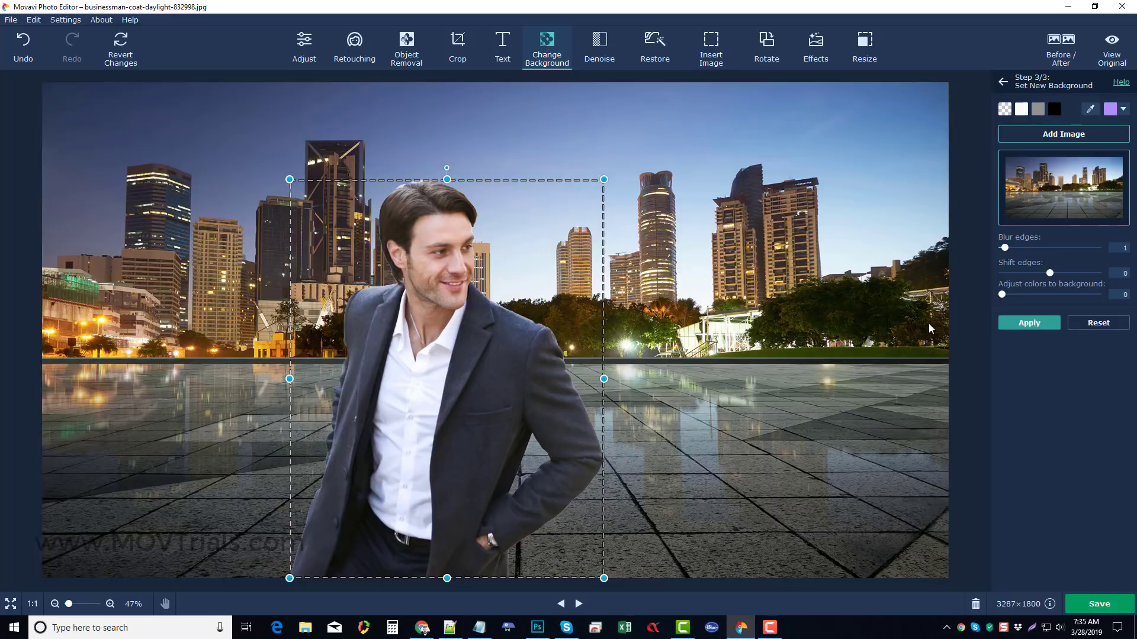
# Set colour matching to about half and apply the new background.
pyautogui.moveTo(1006, 297); pyautogui.dragTo(1074, 299)
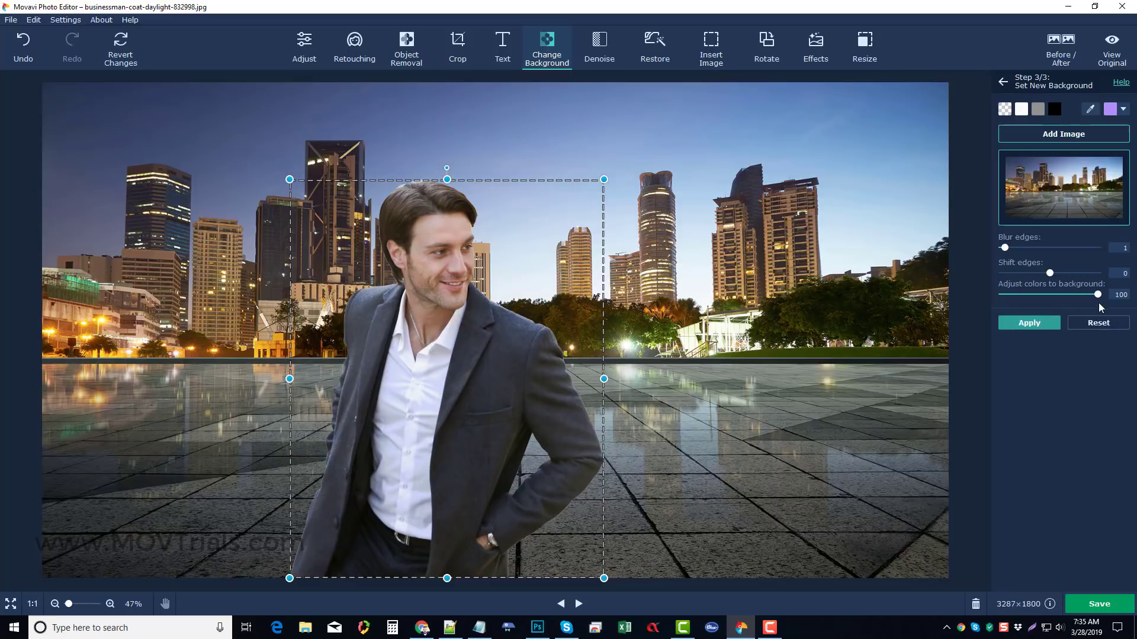
pyautogui.moveTo(1098, 294); pyautogui.dragTo(1000, 297)
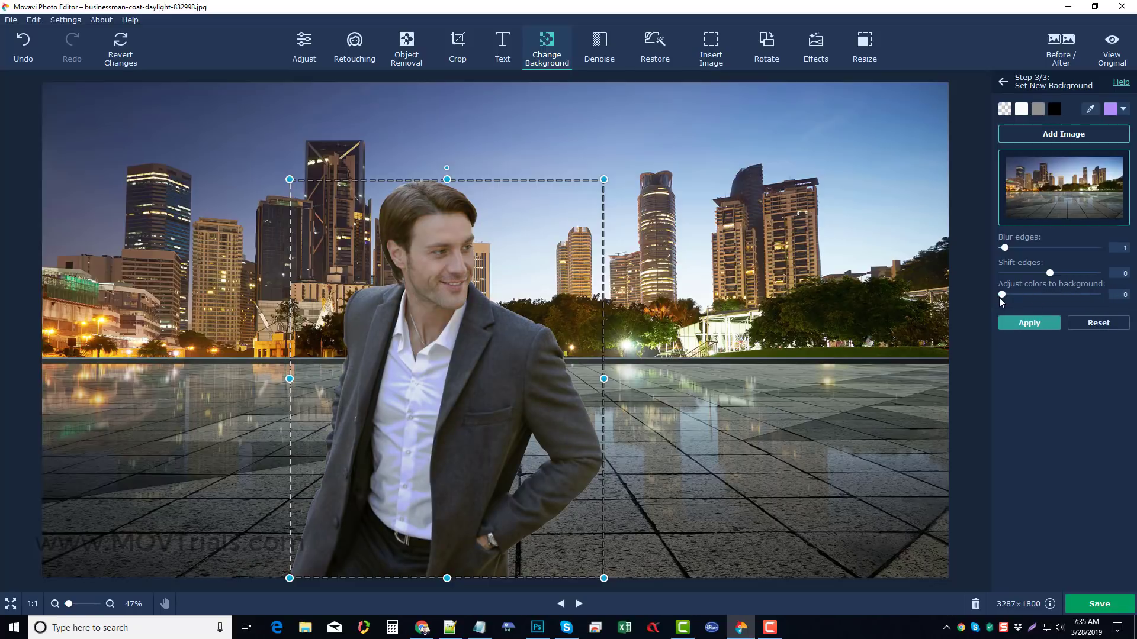
pyautogui.click(1033, 326)
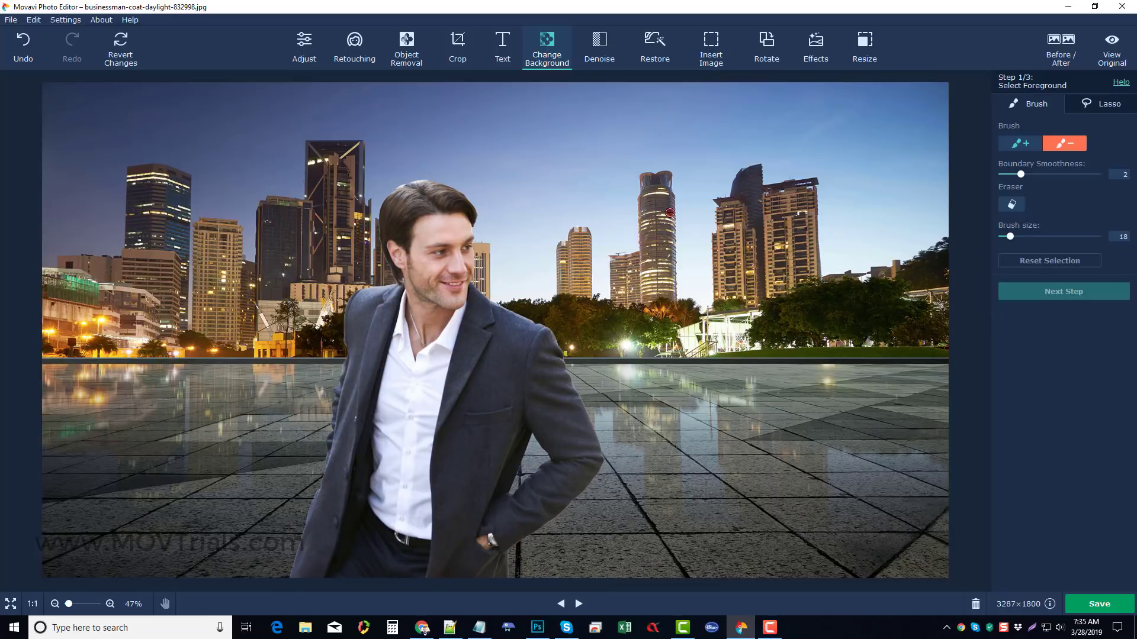
# Show the Retouching tools for skin, eyes, mouth and hair.
pyautogui.click(354, 54)
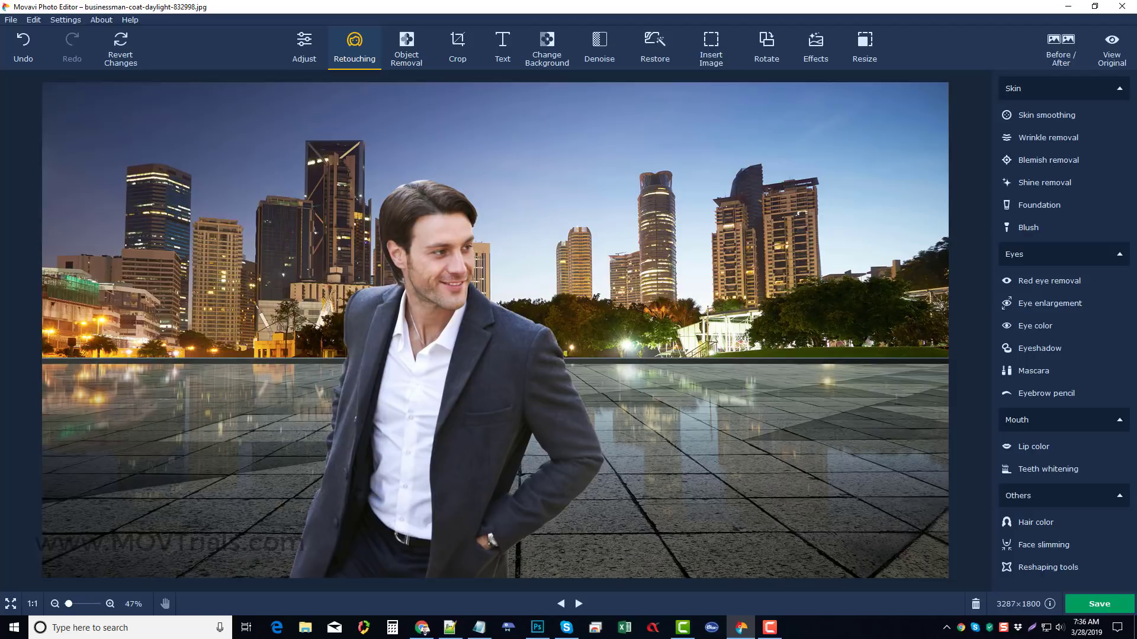
pyautogui.press('F10')
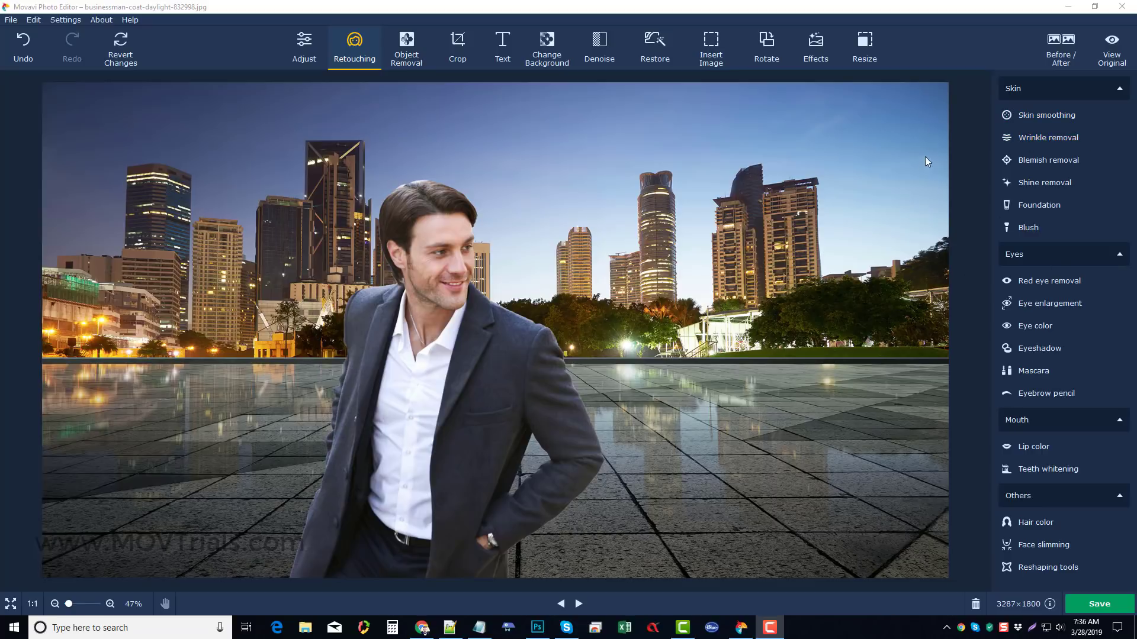
# Look through Object Removal, Text, Denoise, Restore and Insert Image, ending on the Rotate settings.
pyautogui.click(392, 63)
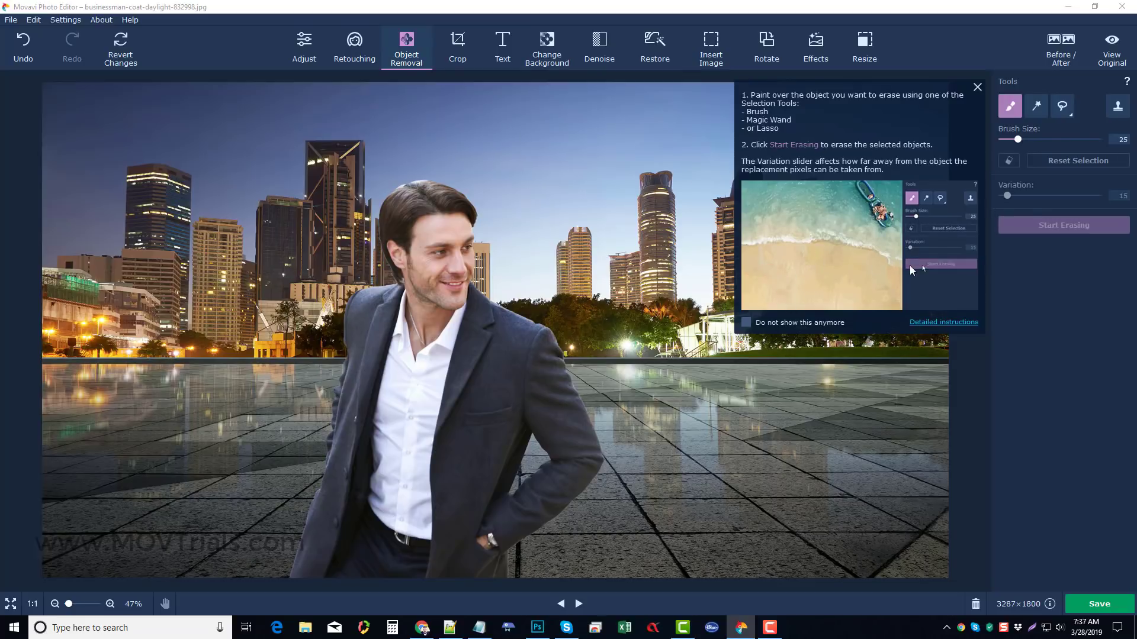
pyautogui.click(977, 87)
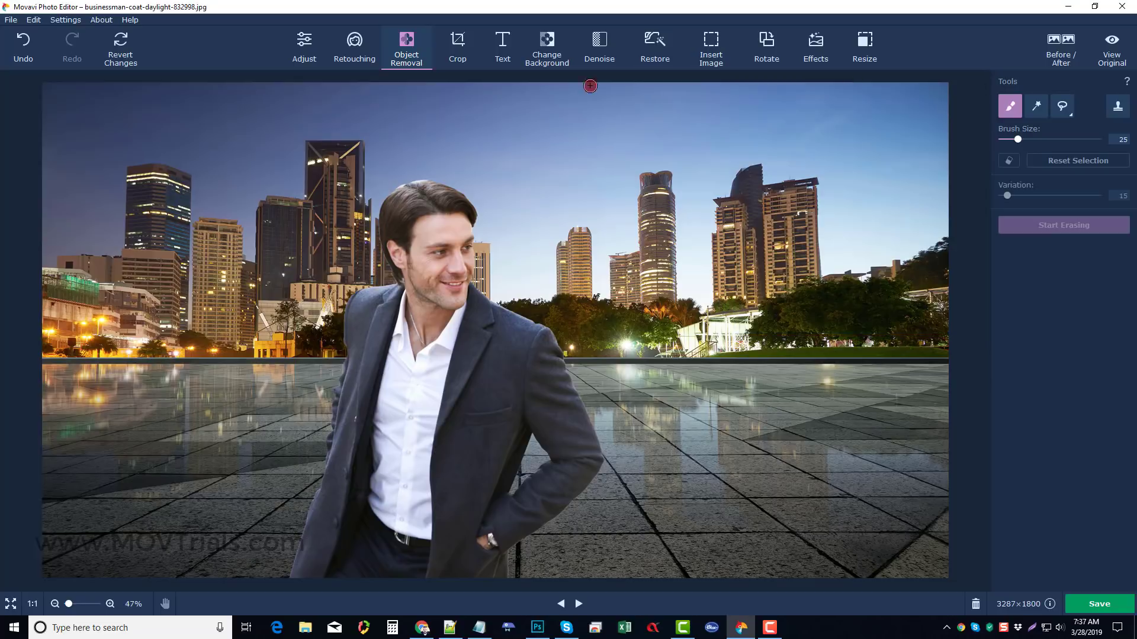
pyautogui.click(502, 49)
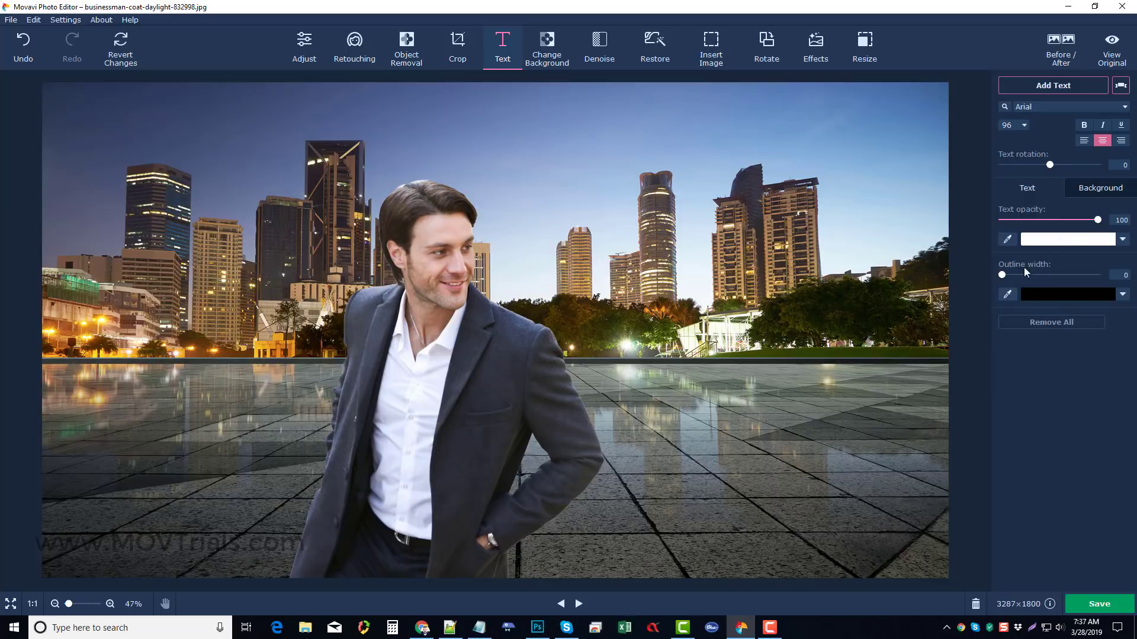
pyautogui.click(610, 44)
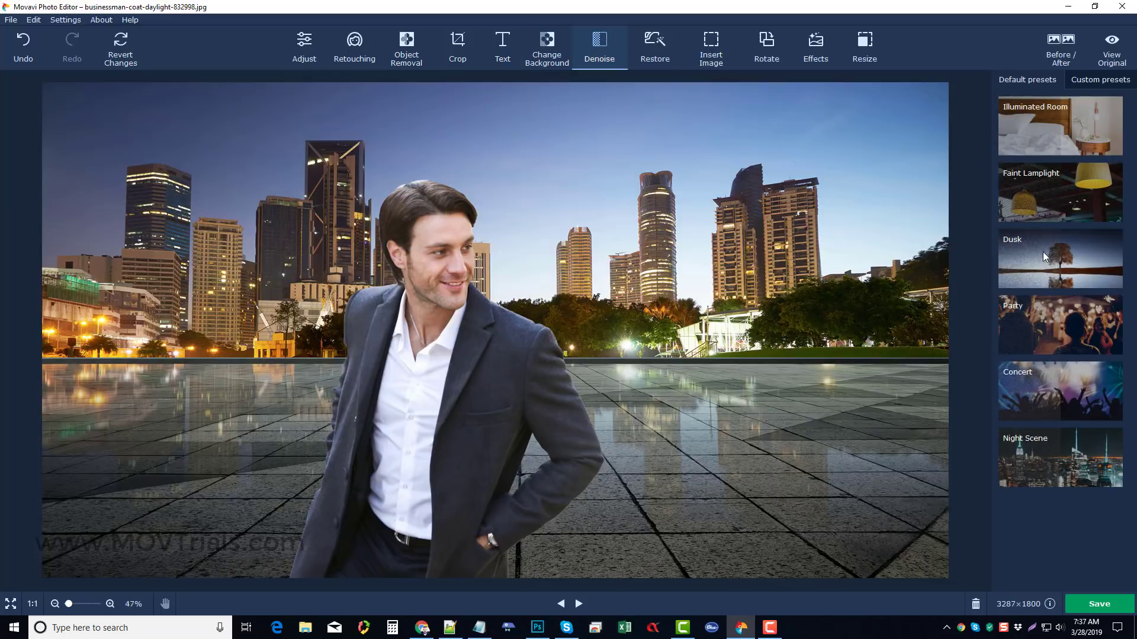
pyautogui.click(665, 59)
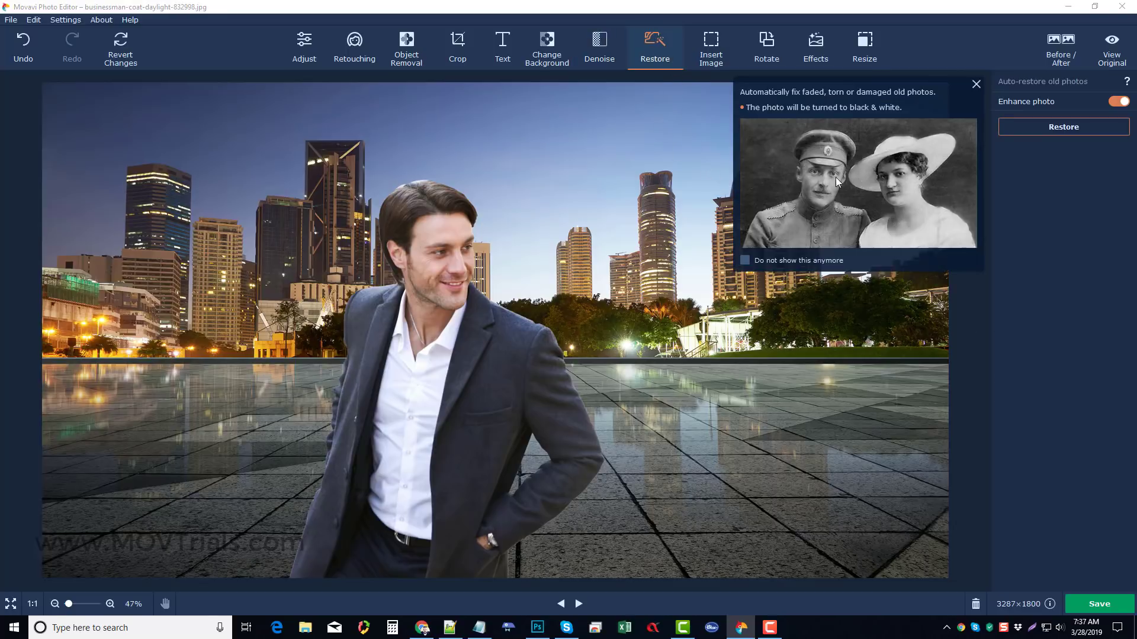
pyautogui.click(975, 84)
pyautogui.click(710, 57)
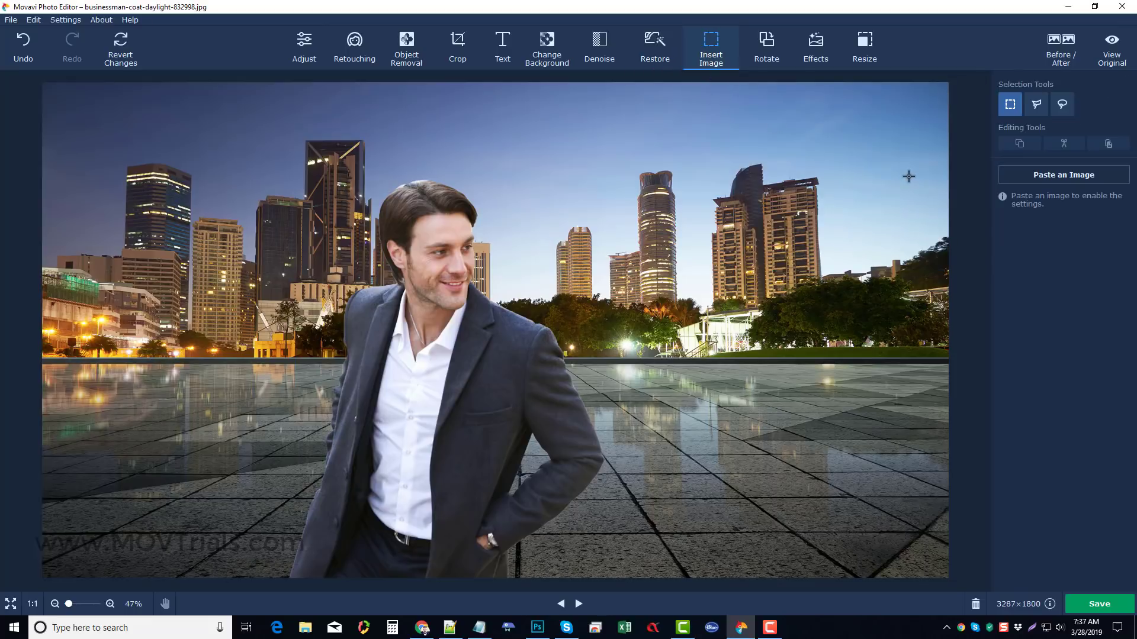
pyautogui.click(768, 46)
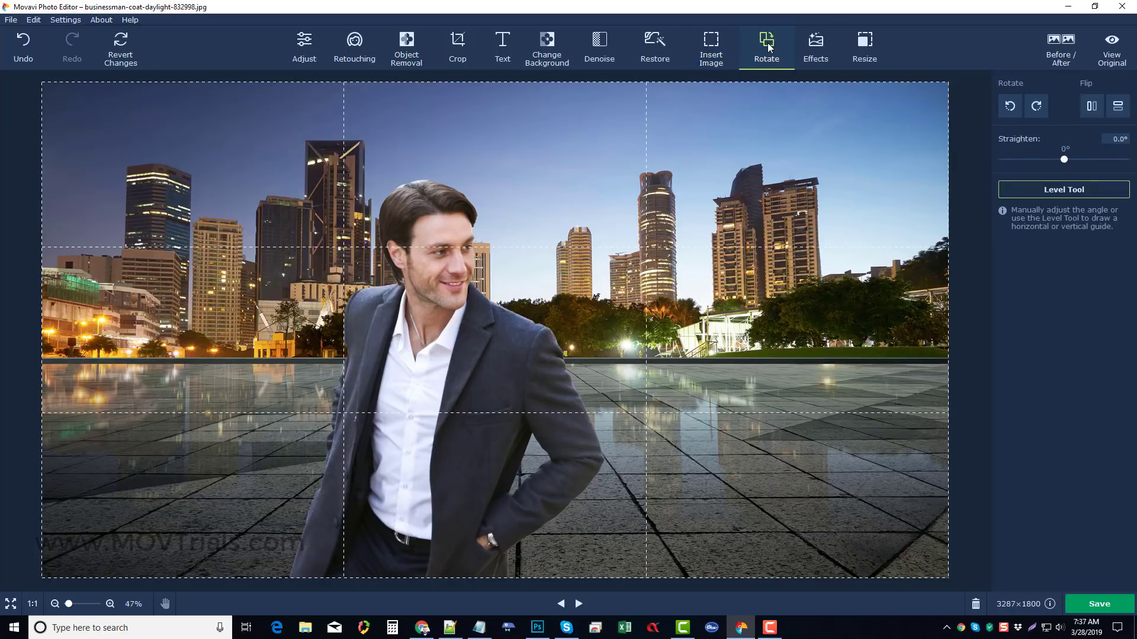
# Apply the Dramatic effect from the Popular group of Effects, then show the effect groups.
pyautogui.click(816, 46)
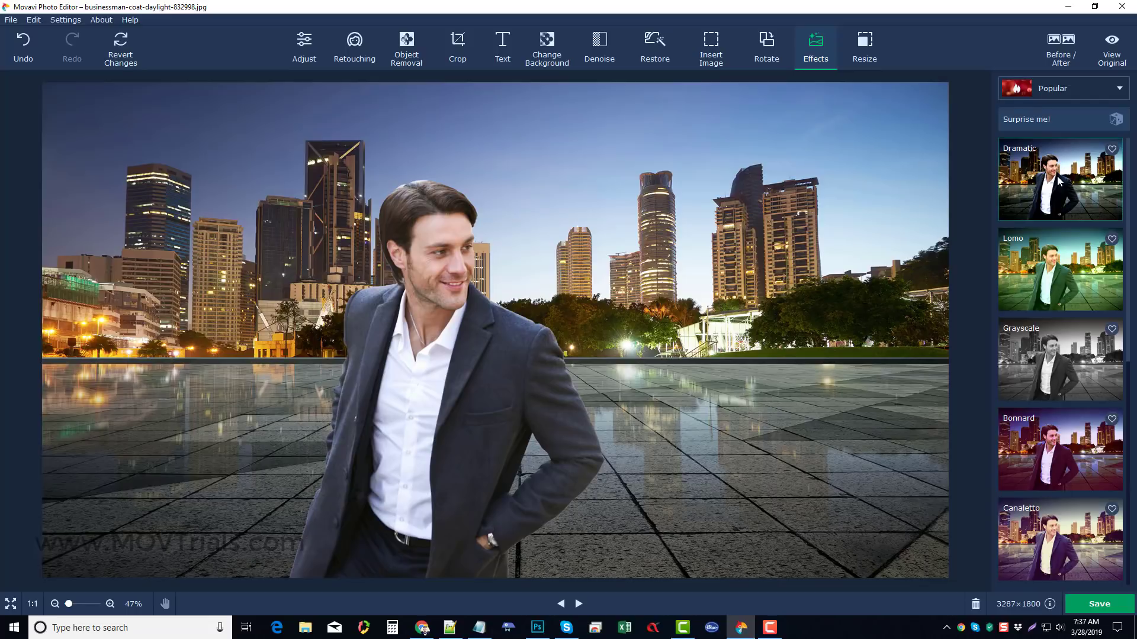
pyautogui.click(1057, 176)
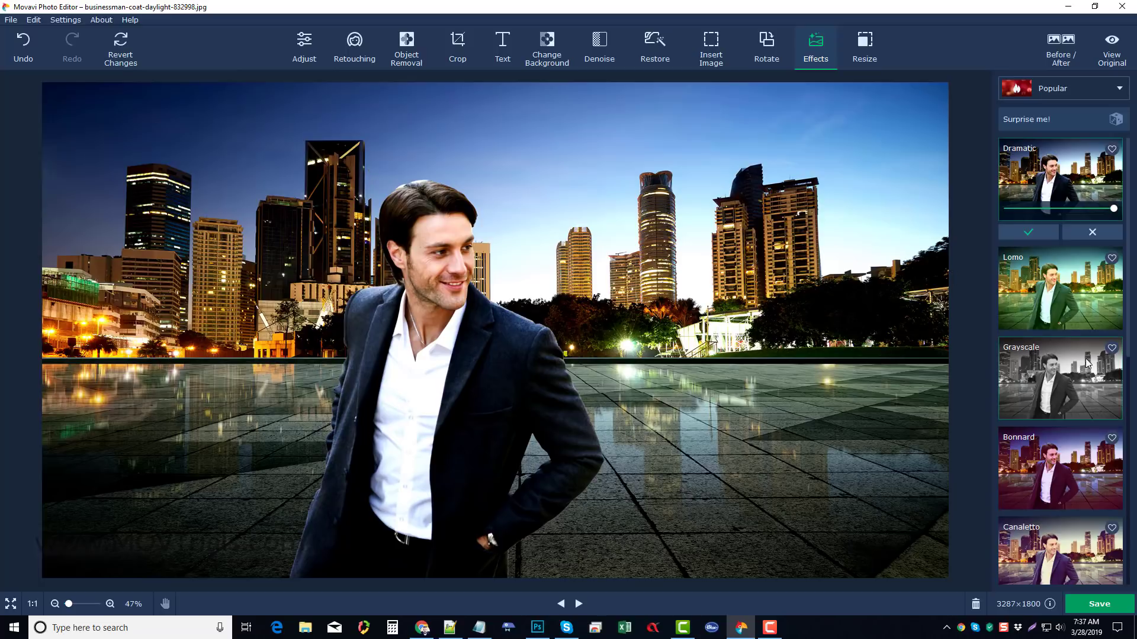
pyautogui.scroll(-4, 1053, 363)
pyautogui.scroll(4, 1054, 363)
pyautogui.click(1119, 93)
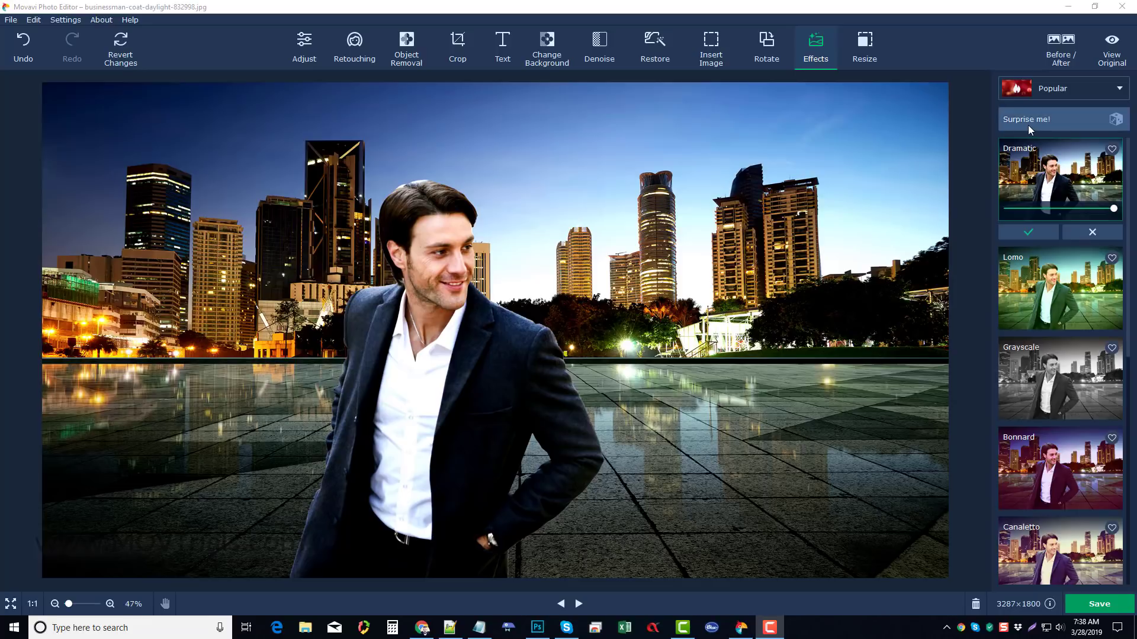
# Try a random effect, apply the purple Bonnard colour filter, then switch to the Popular effects group.
pyautogui.click(1103, 119)
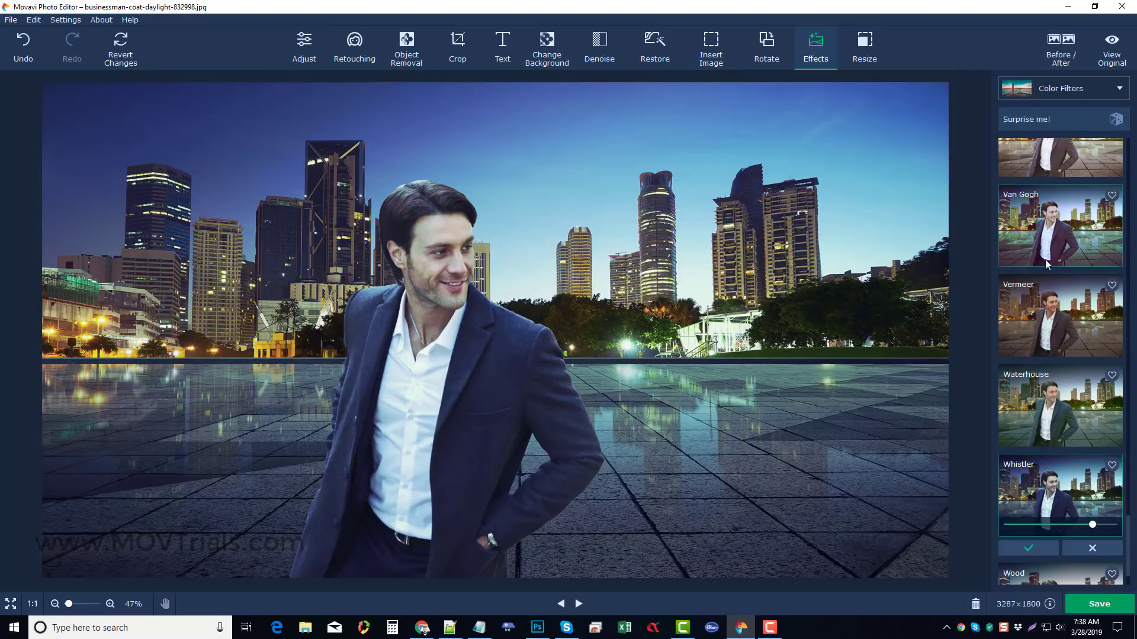
pyautogui.scroll(-1, 1056, 366)
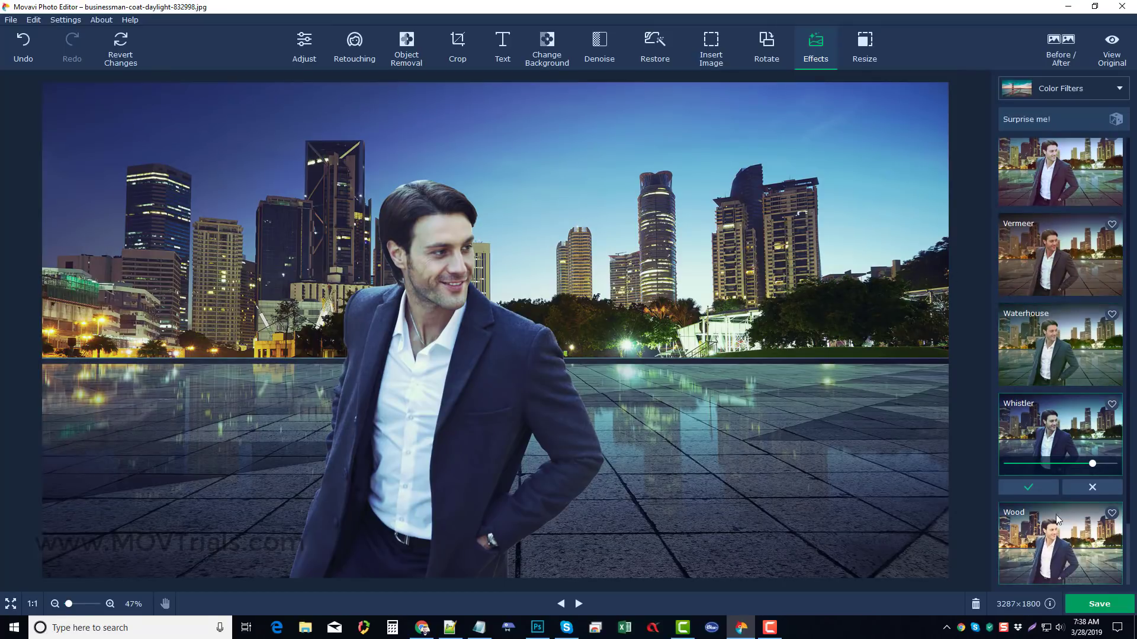
pyautogui.scroll(3, 1081, 382)
pyautogui.scroll(10, 1081, 313)
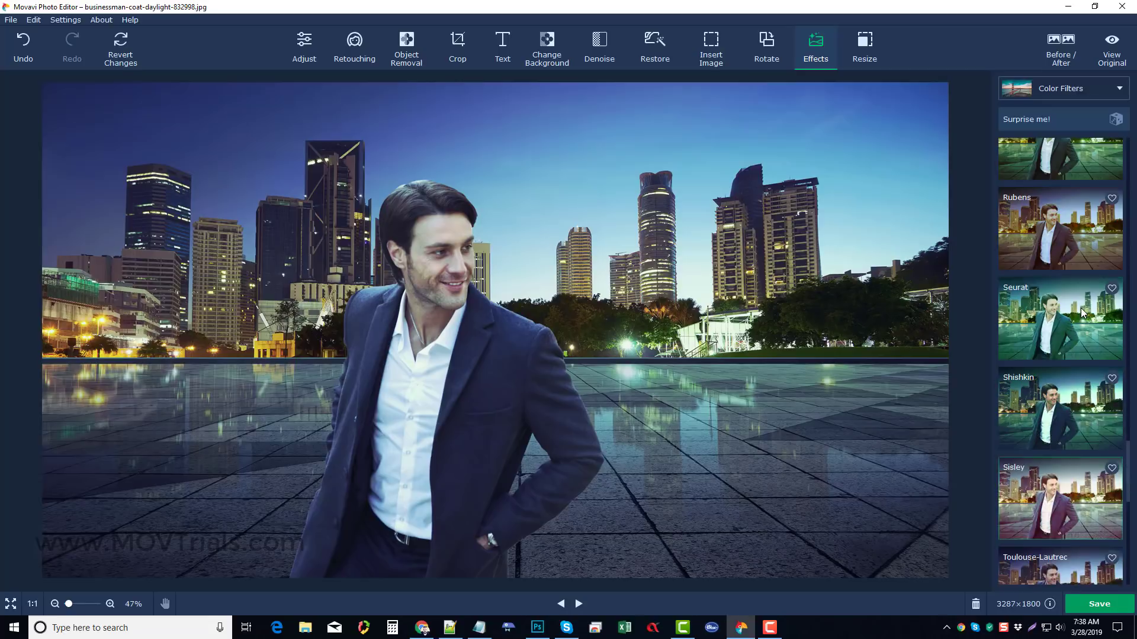
pyautogui.scroll(15, 1081, 311)
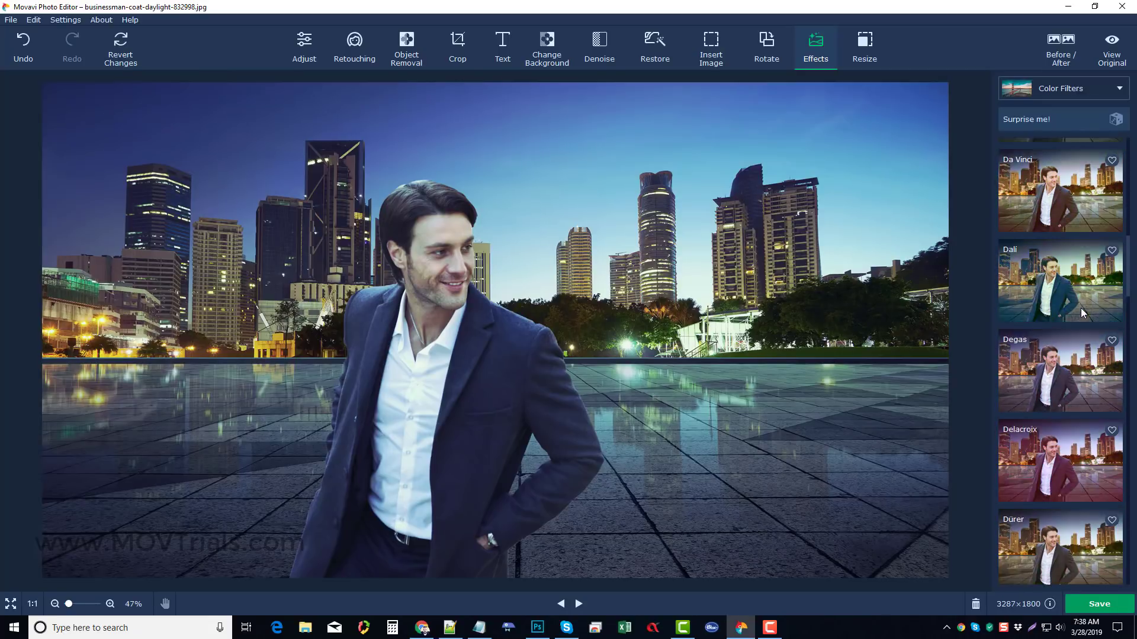
pyautogui.scroll(1, 1079, 307)
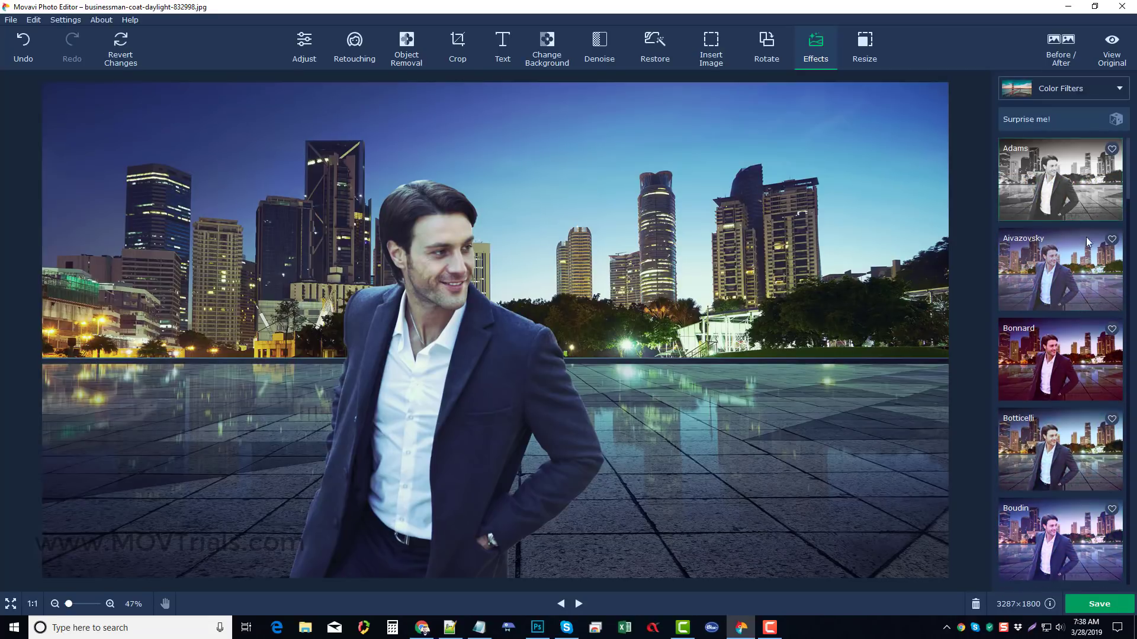
pyautogui.click(1097, 336)
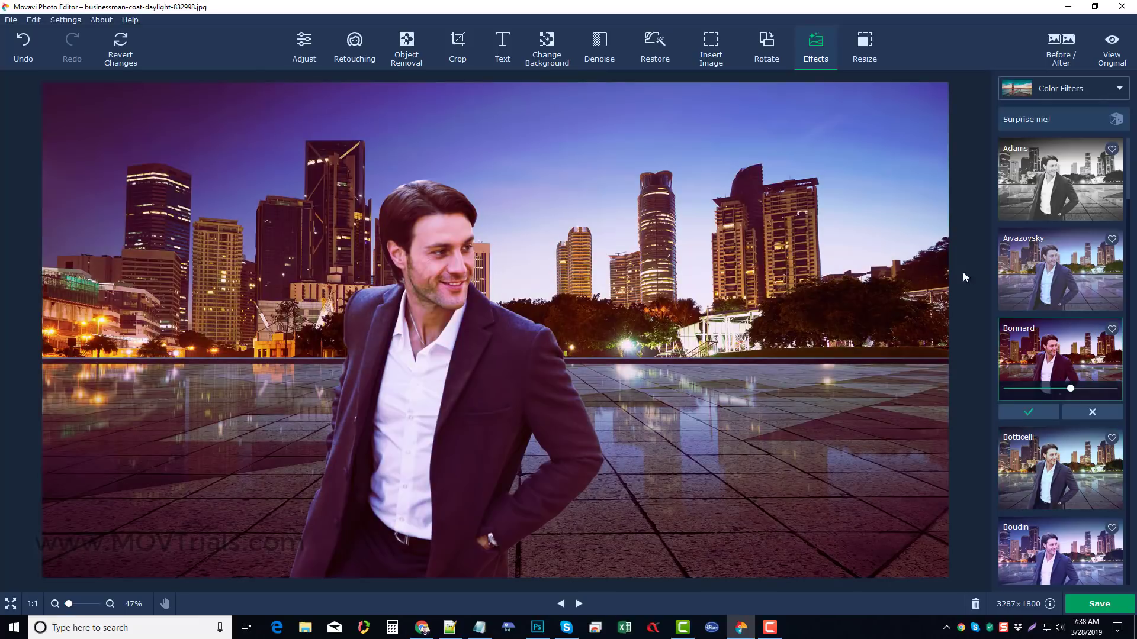
pyautogui.click(1071, 90)
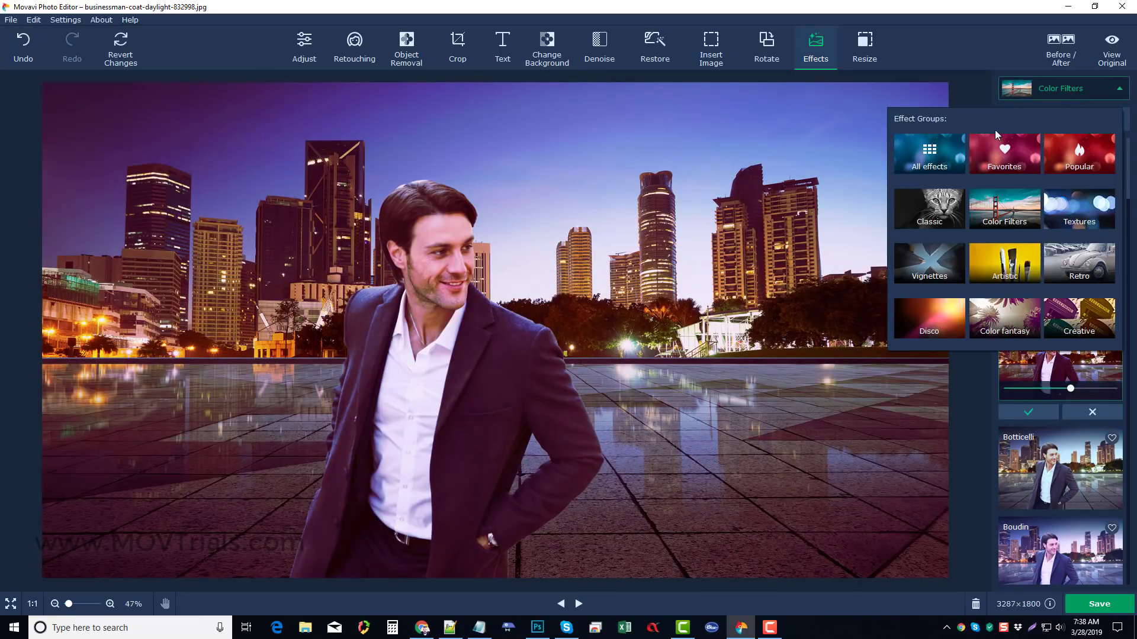
pyautogui.click(1069, 157)
# Apply the Dramatic effect to the night-city composite again.
pyautogui.click(1069, 180)
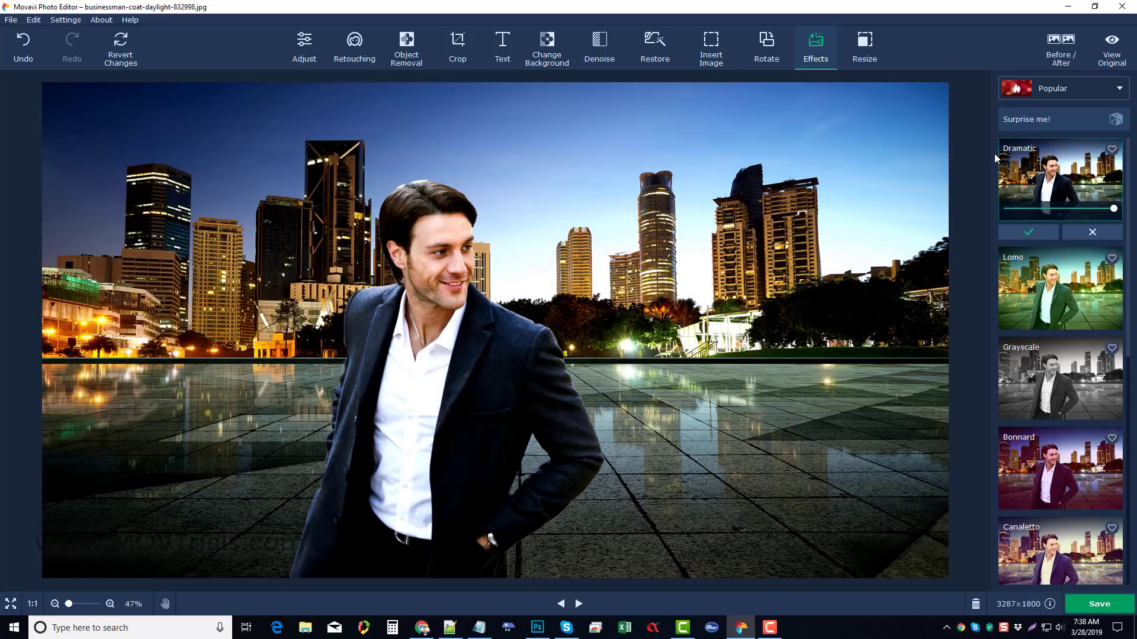
# Show the original and edited photos side by side with Before/After.
pyautogui.click(1064, 59)
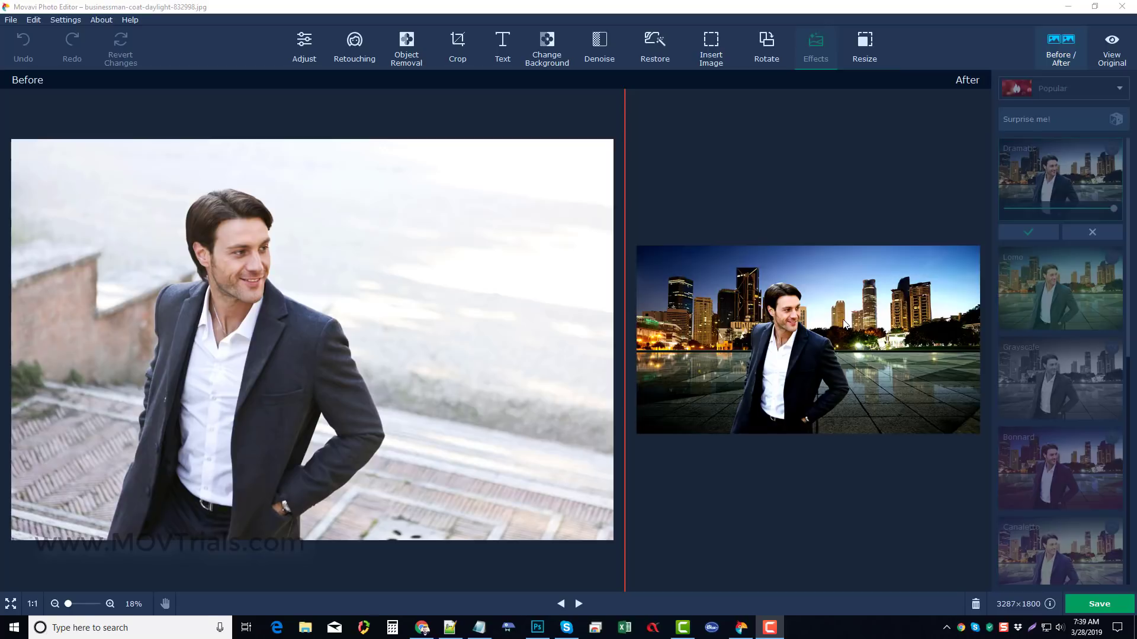
# Review the save options (JPEG file type, metadata and quality), then cancel without saving.
pyautogui.click(1100, 604)
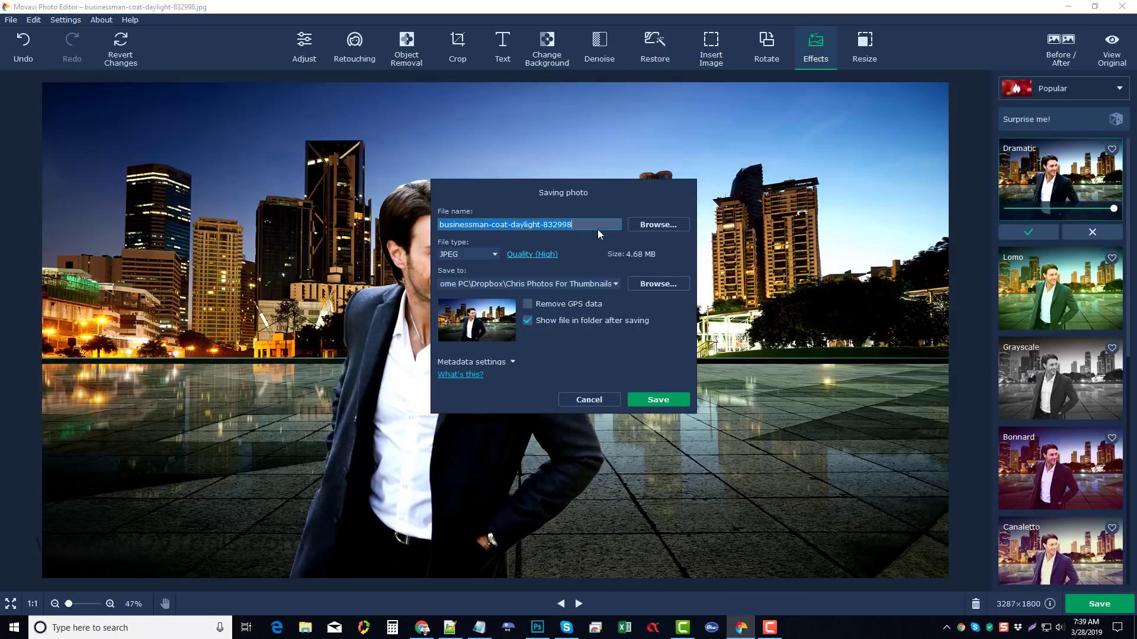
pyautogui.click(492, 255)
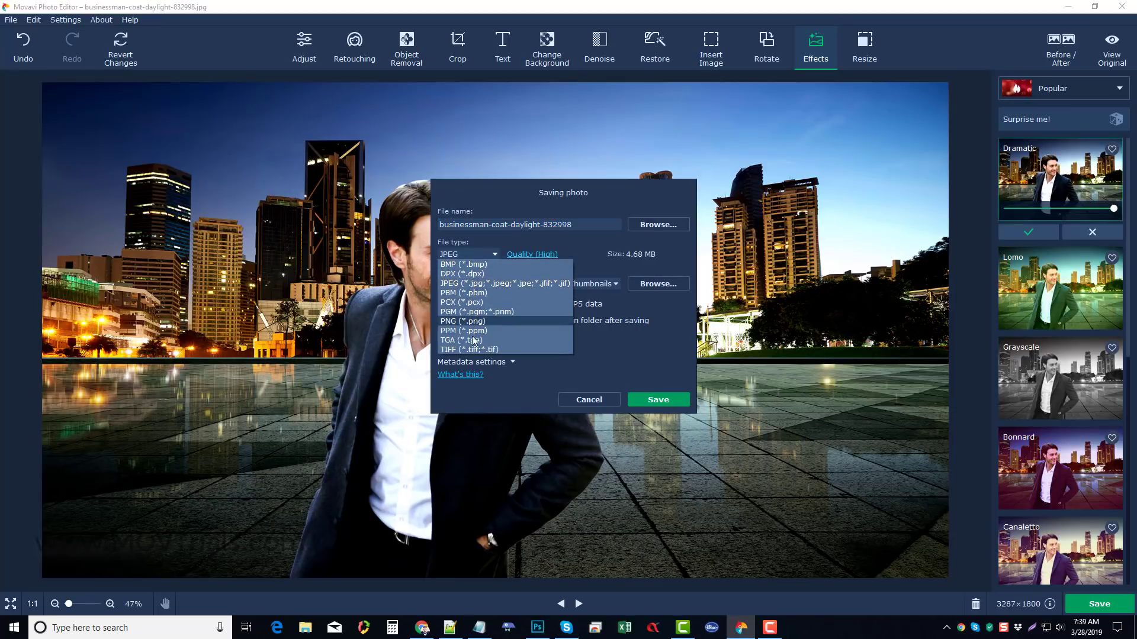
pyautogui.click(591, 245)
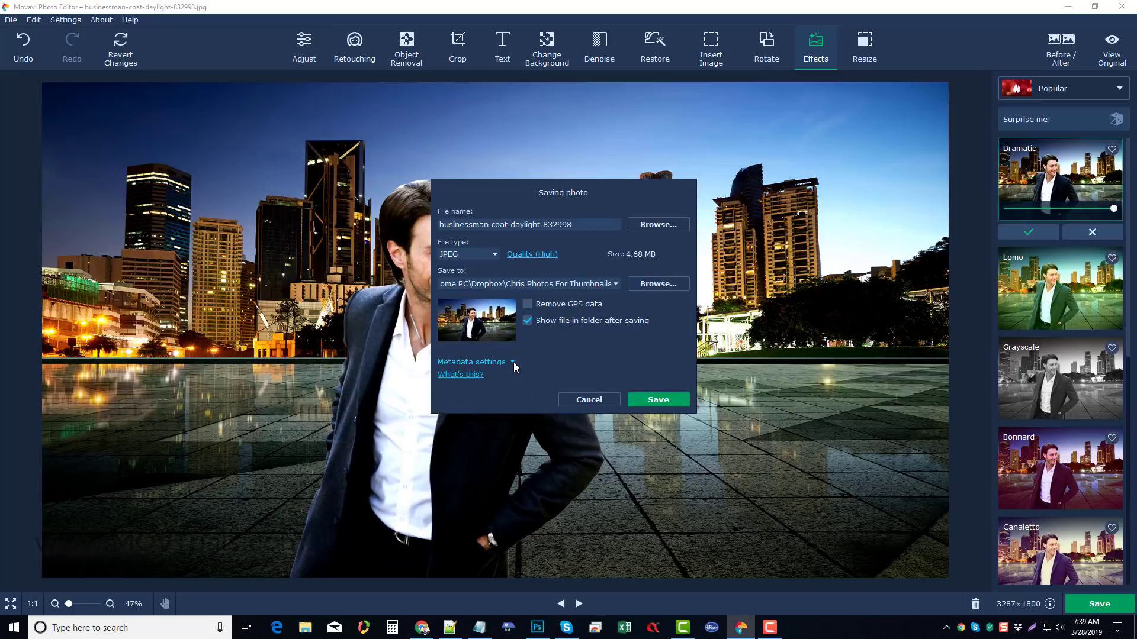
pyautogui.click(496, 362)
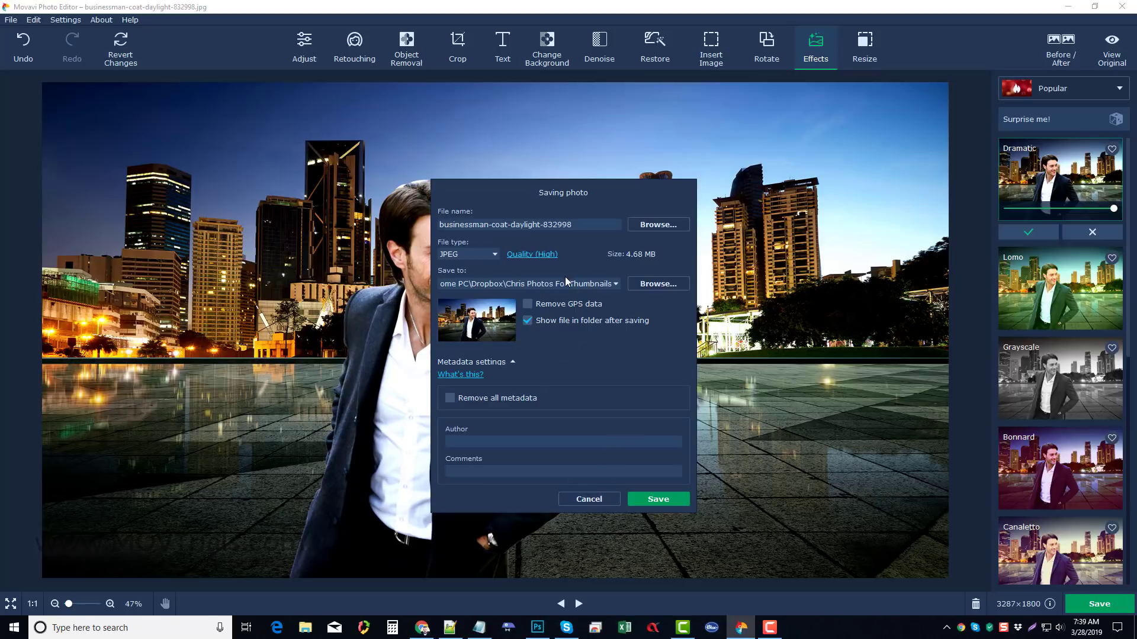
pyautogui.click(545, 256)
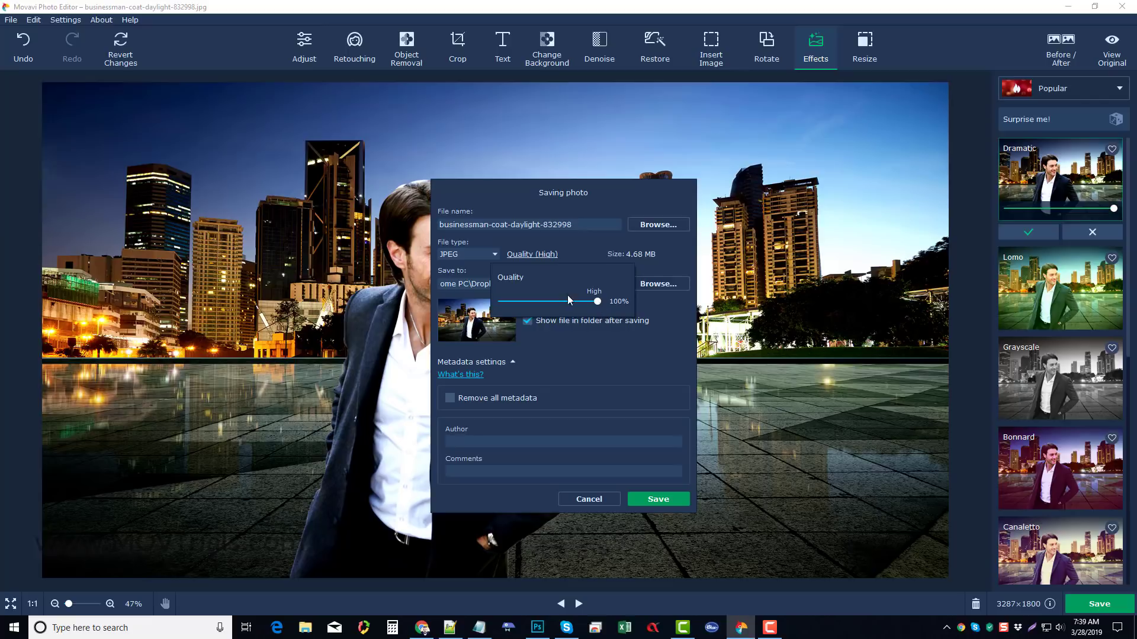
pyautogui.click(571, 244)
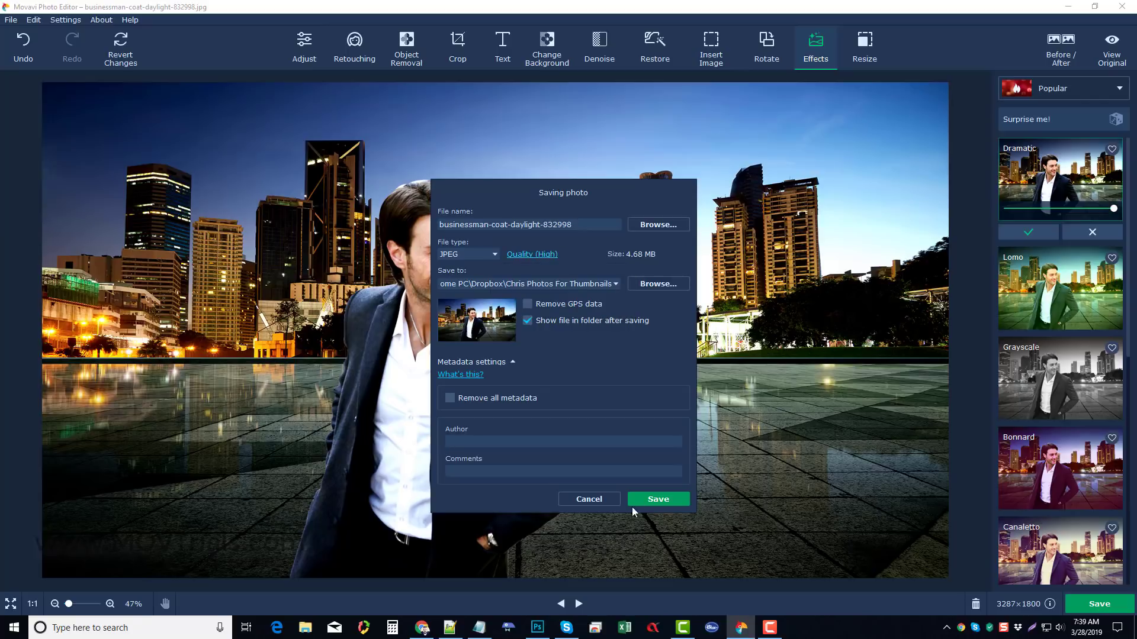
pyautogui.click(601, 499)
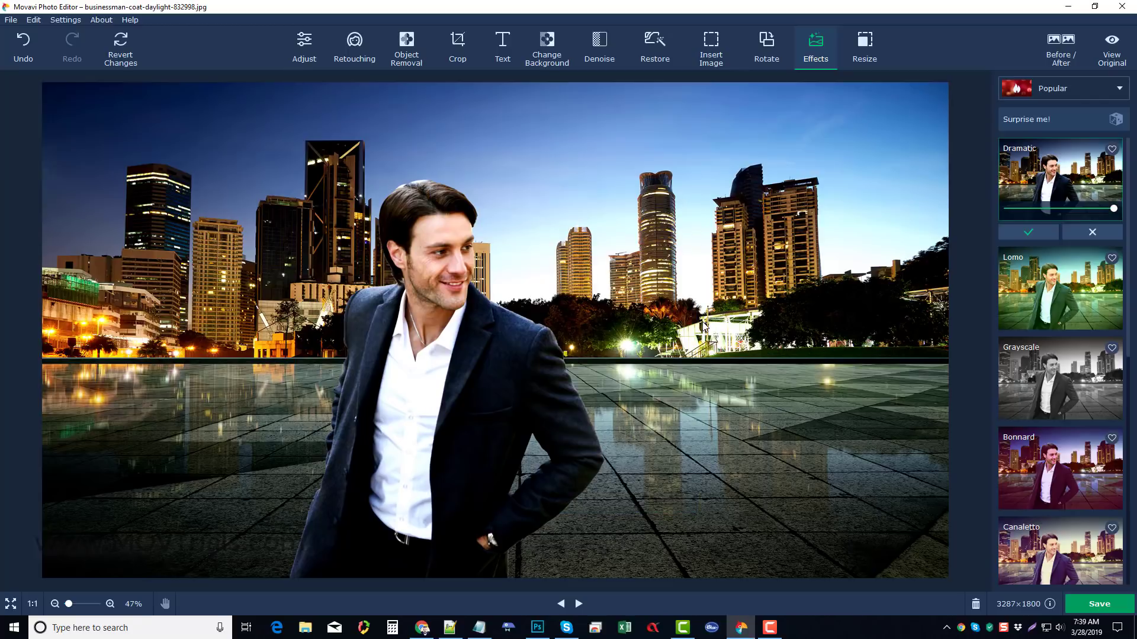